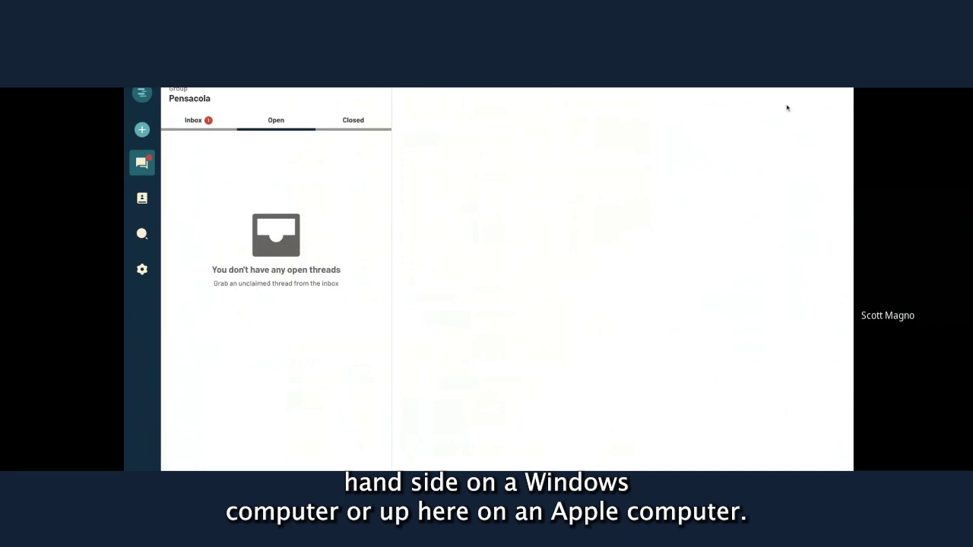
Open the unclaimed quote-request conversation in the Inbox and highlight its automated received reply.
left_click(188, 122)
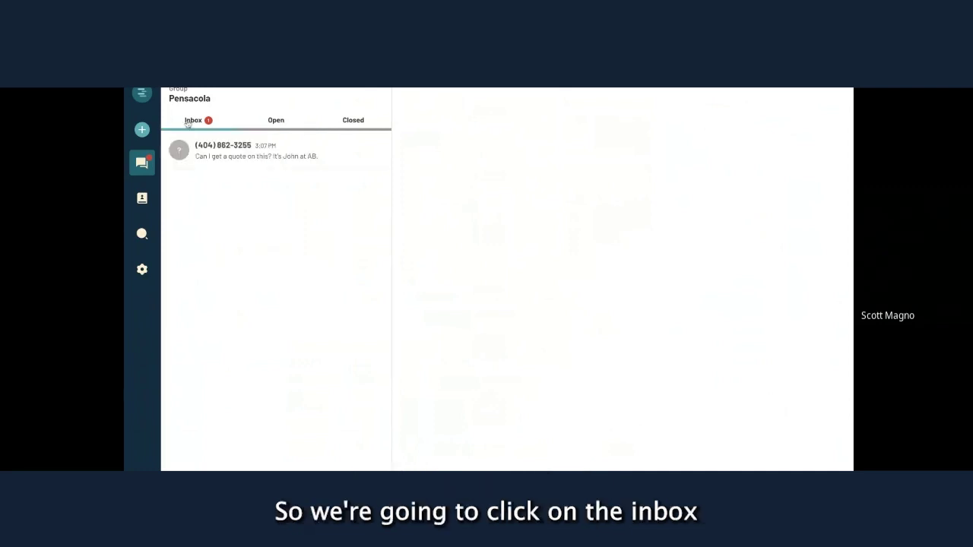
left_click(262, 150)
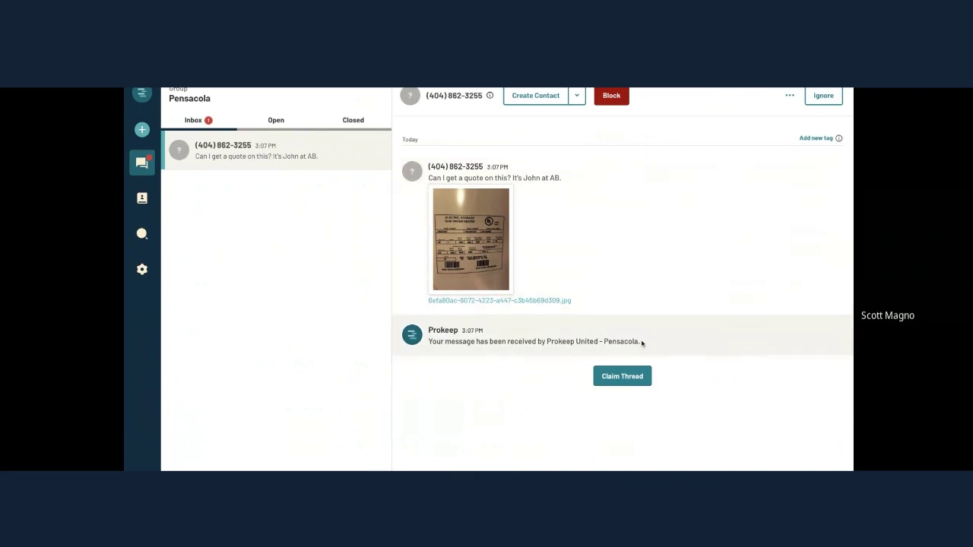
left_click_drag(642, 343, 429, 341)
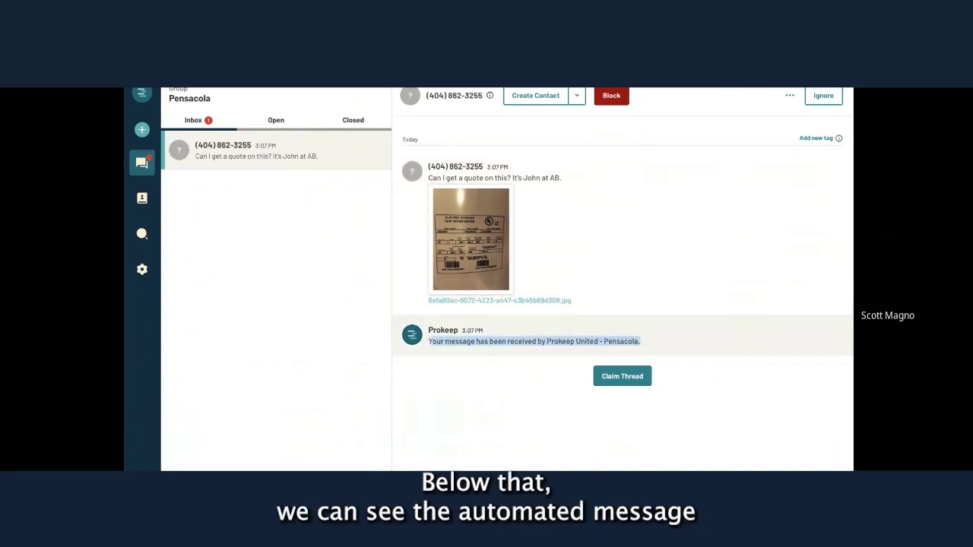
left_click(427, 375)
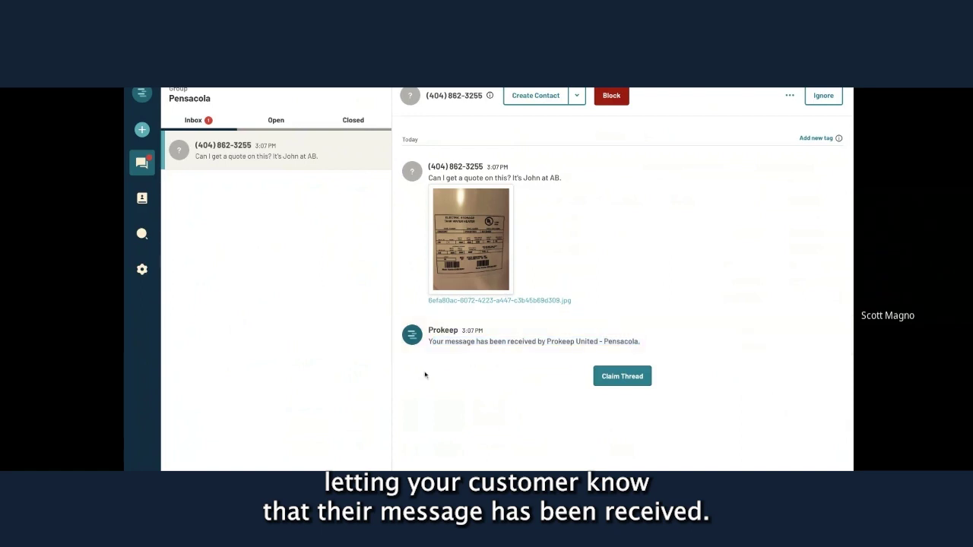
Claim the quote-request thread, then check Open threads by expanding and collapsing All Claimed Threads.
left_click(621, 378)
left_click_drag(550, 384, 428, 381)
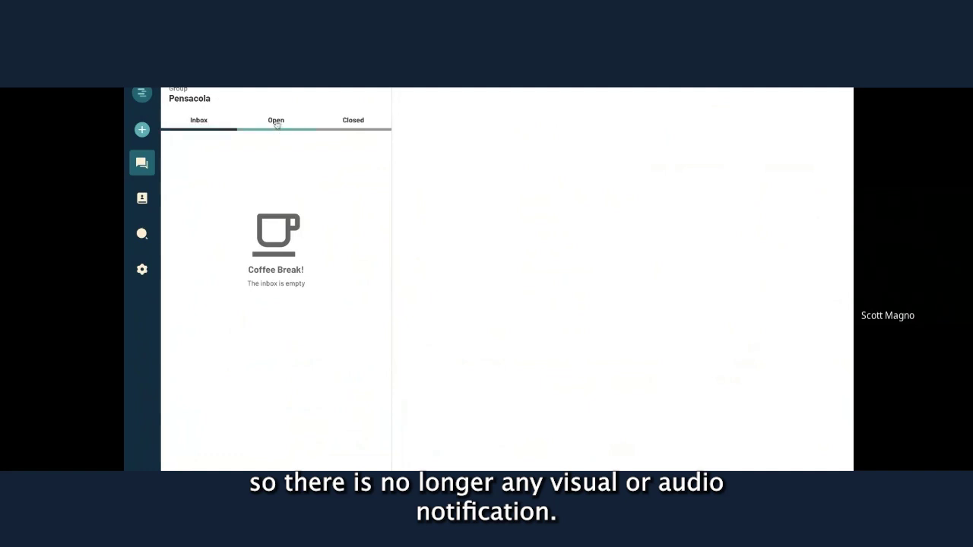
left_click(276, 121)
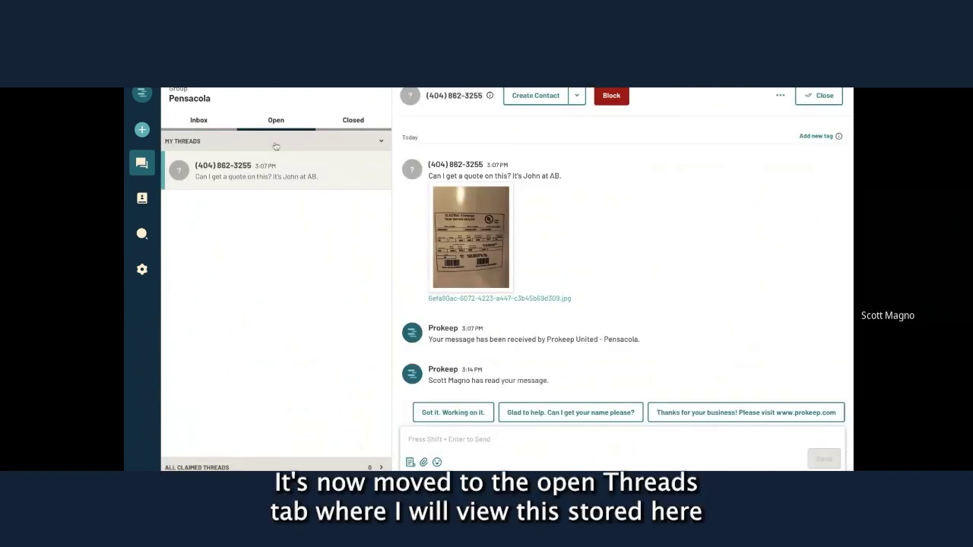
left_click(380, 466)
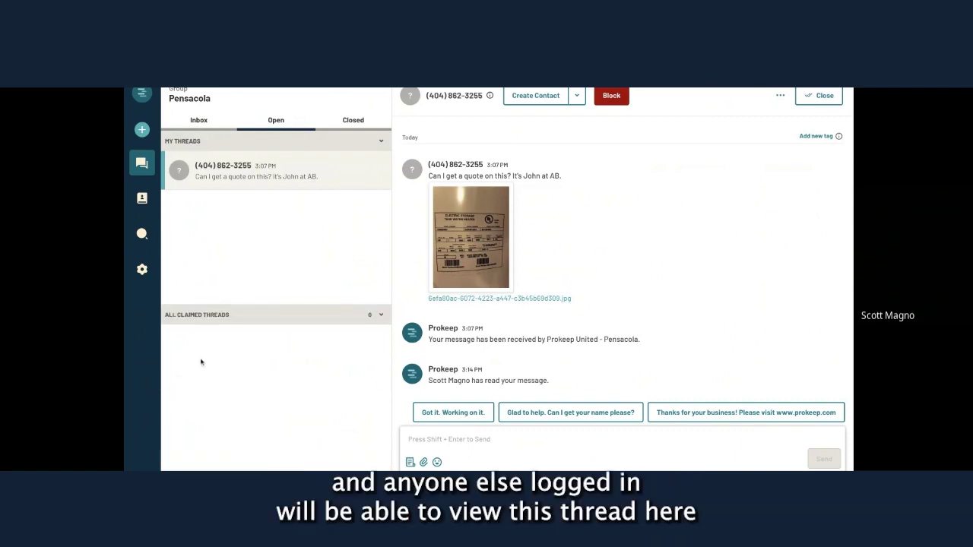
left_click(382, 319)
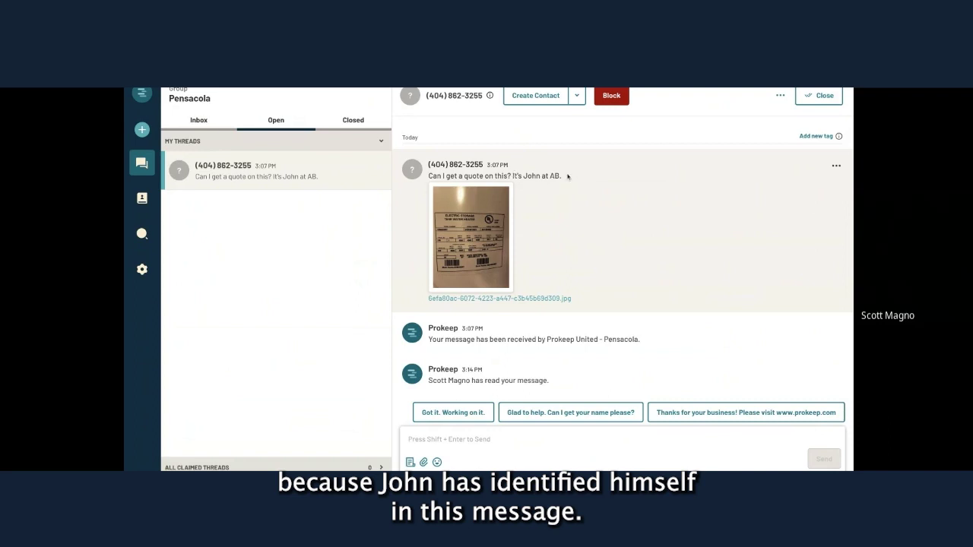
Save the sender as a contact with first and last name and company AB Rhodes Design.
left_click(541, 102)
key("Tab")
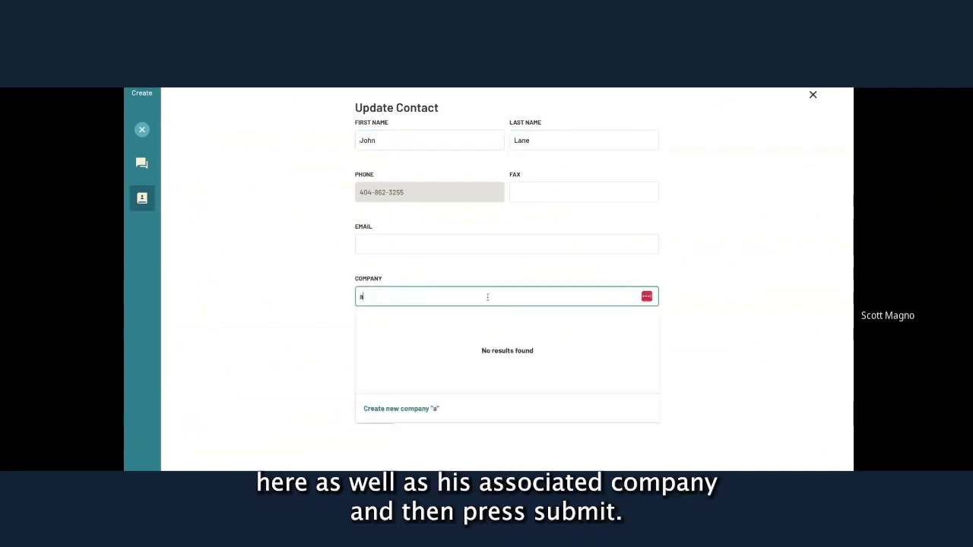
type("b")
left_click(437, 388)
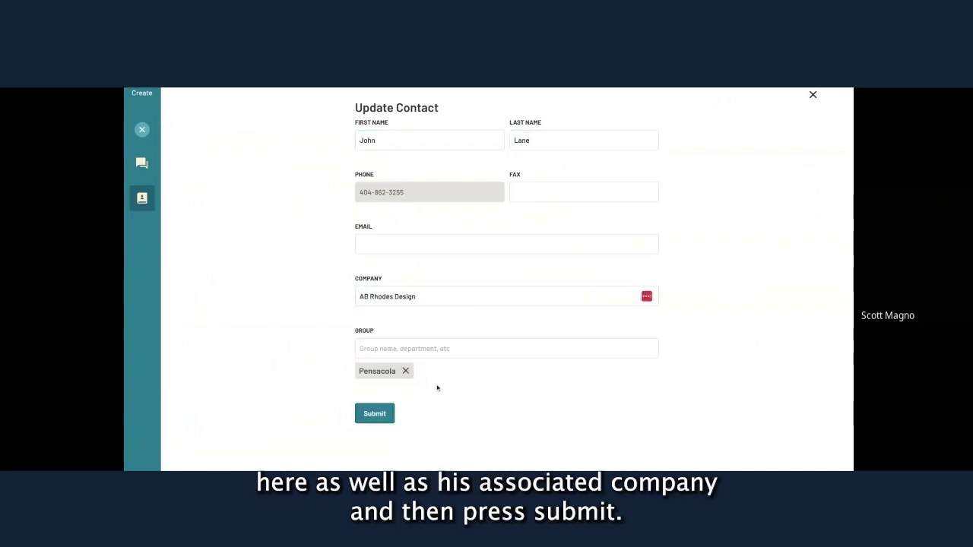
left_click(382, 416)
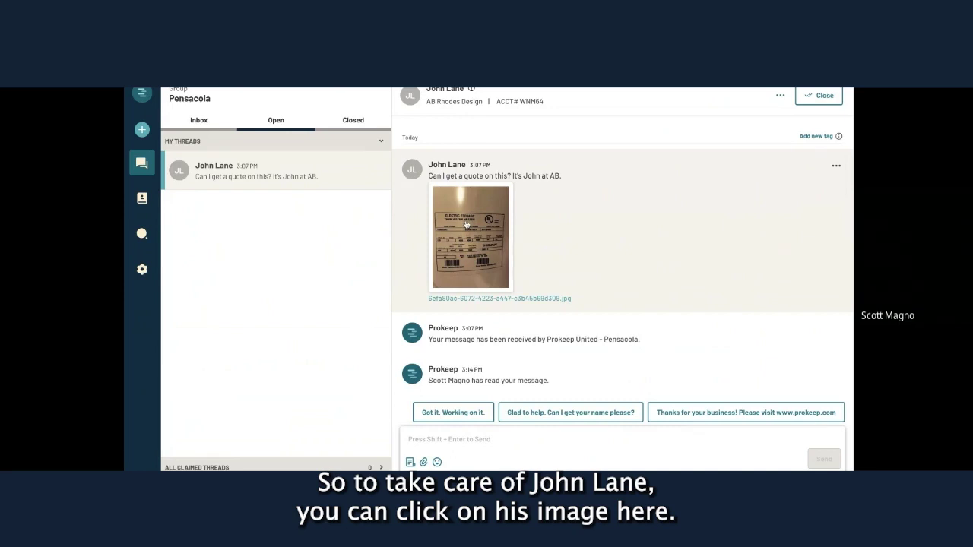
left_click(466, 224)
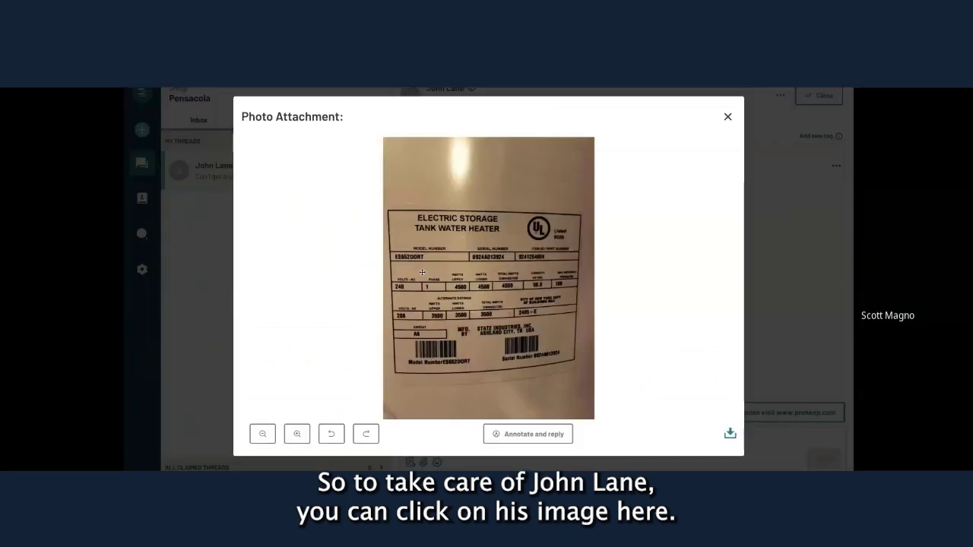
left_click(297, 434)
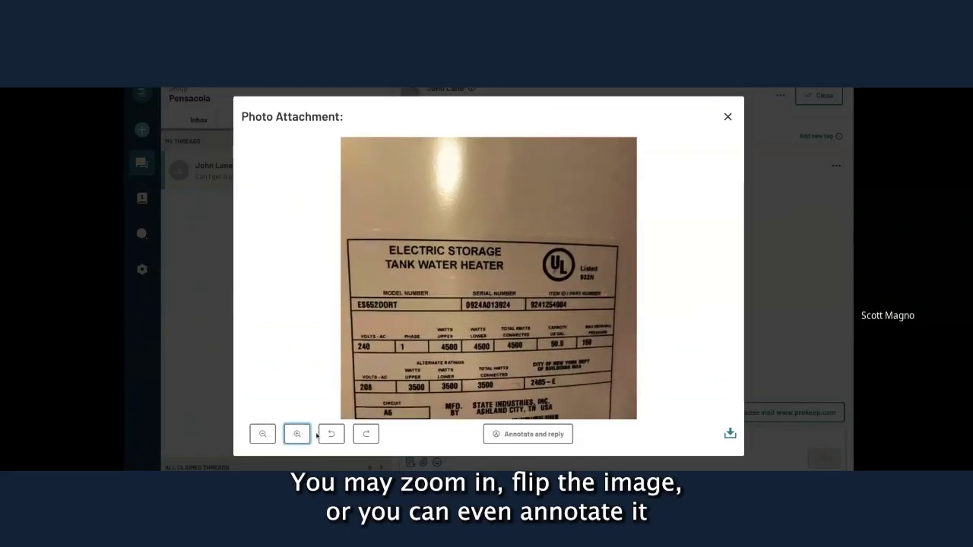
left_click(330, 434)
left_click(365, 434)
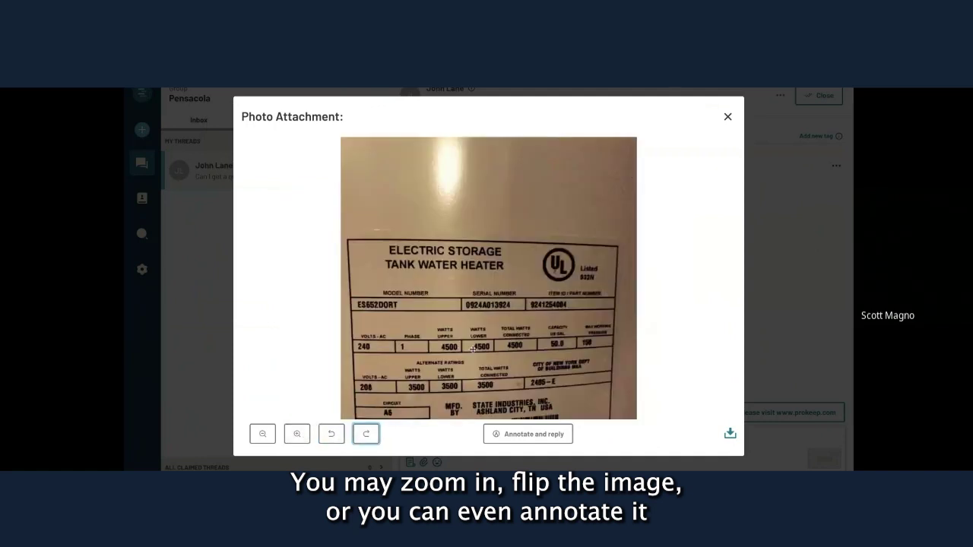
left_click(524, 434)
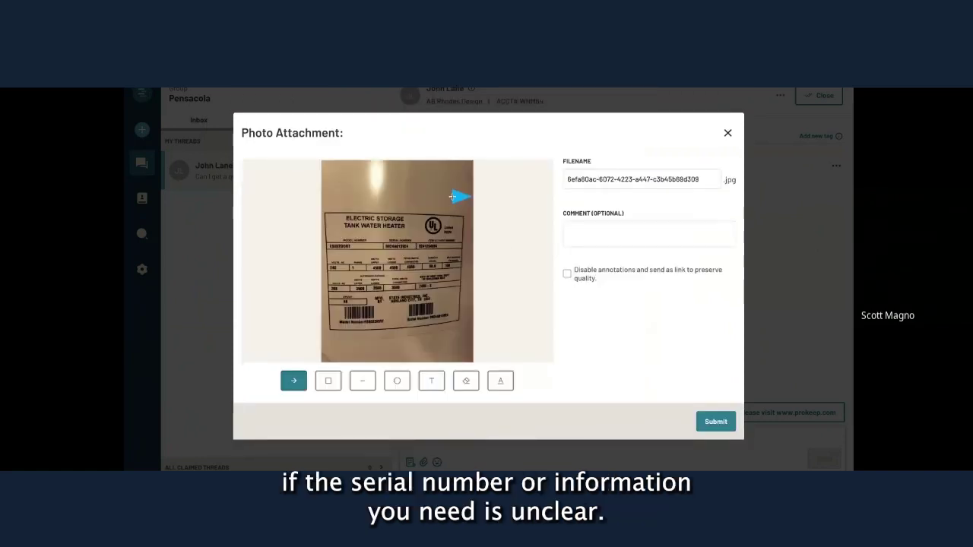
left_click_drag(453, 196, 394, 266)
left_click(728, 133)
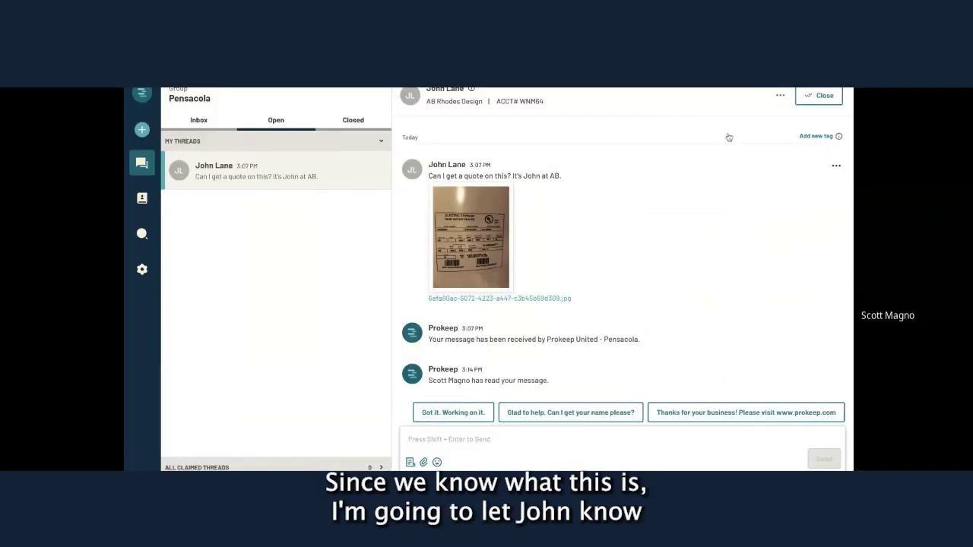
Send the replies 'Got it. Working on it.' and '$400 out the door. When do you need it?'.
left_click(450, 415)
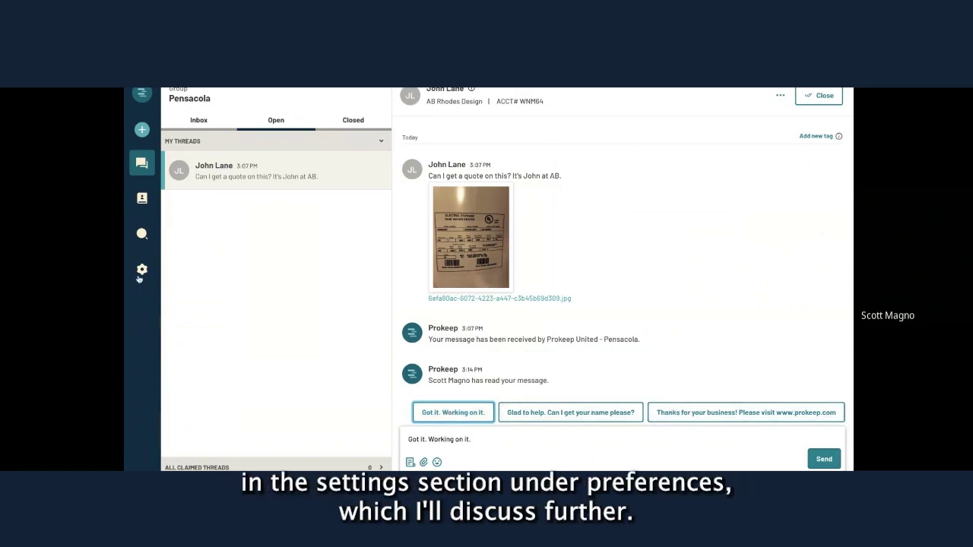
left_click(824, 459)
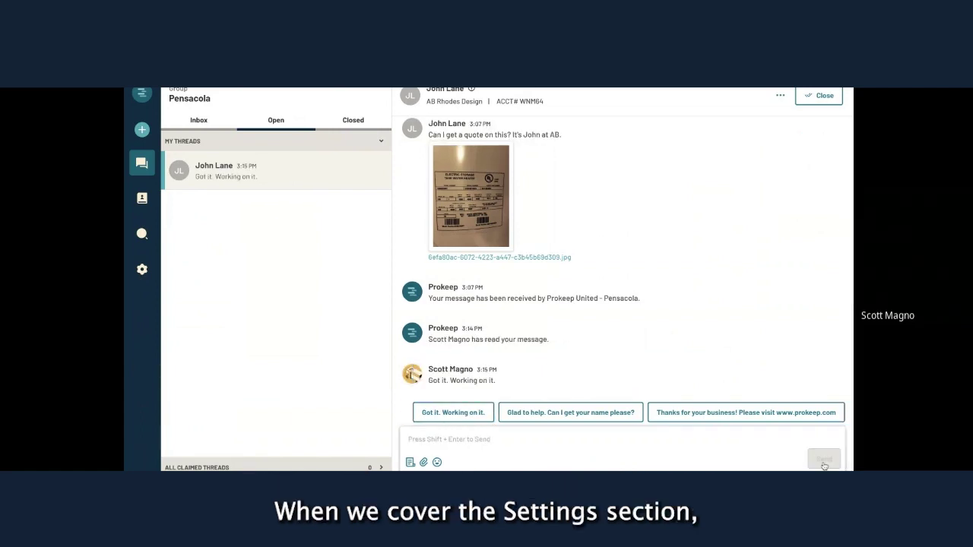
left_click(525, 437)
type("$4")
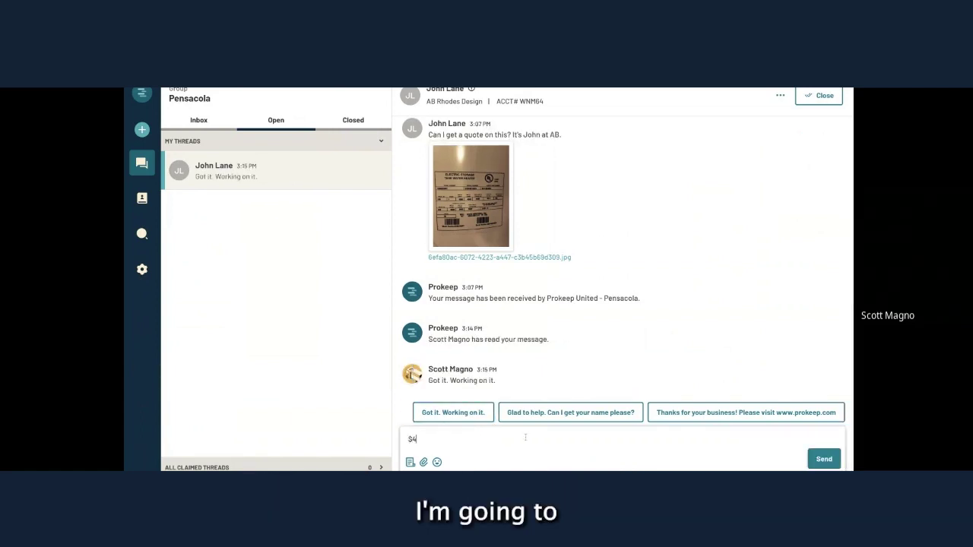
type("00 out")
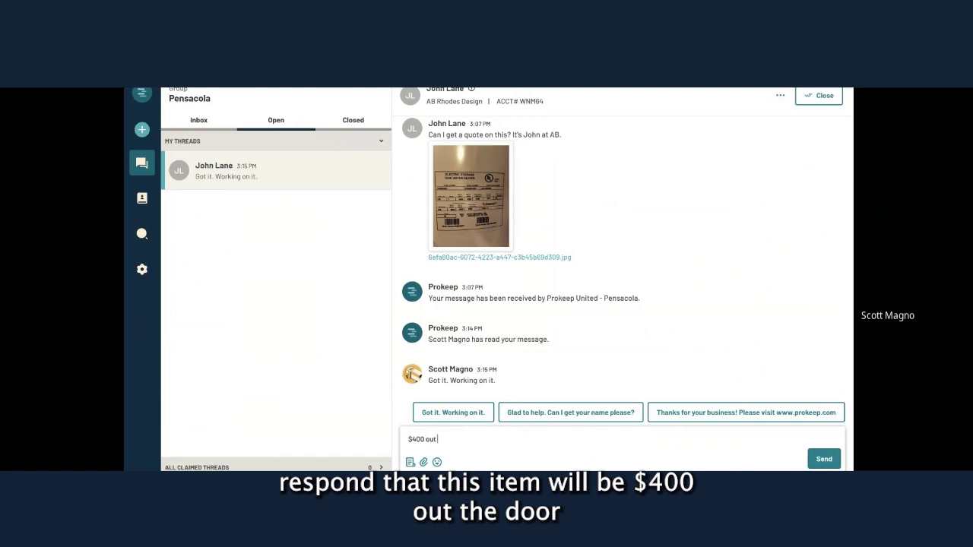
type(" the door.")
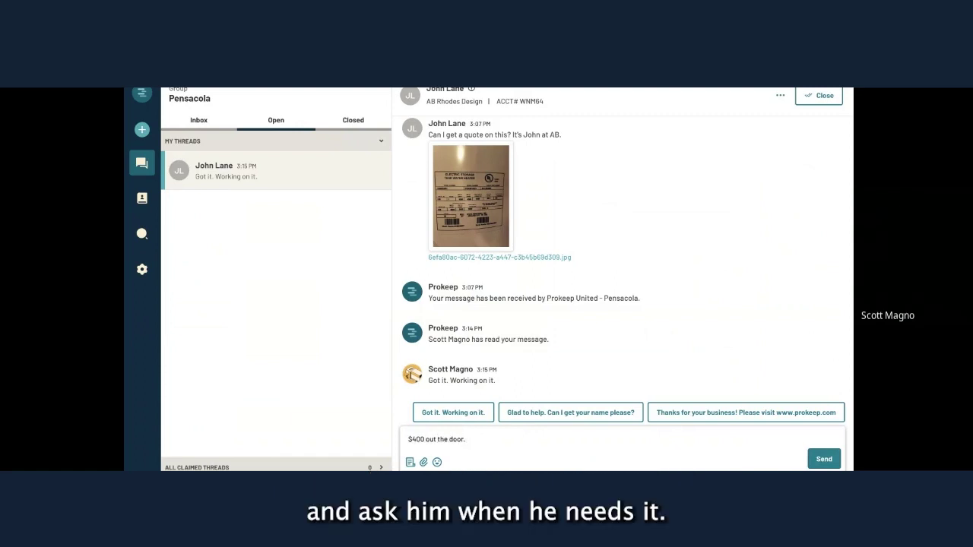
type(" When do you need it?")
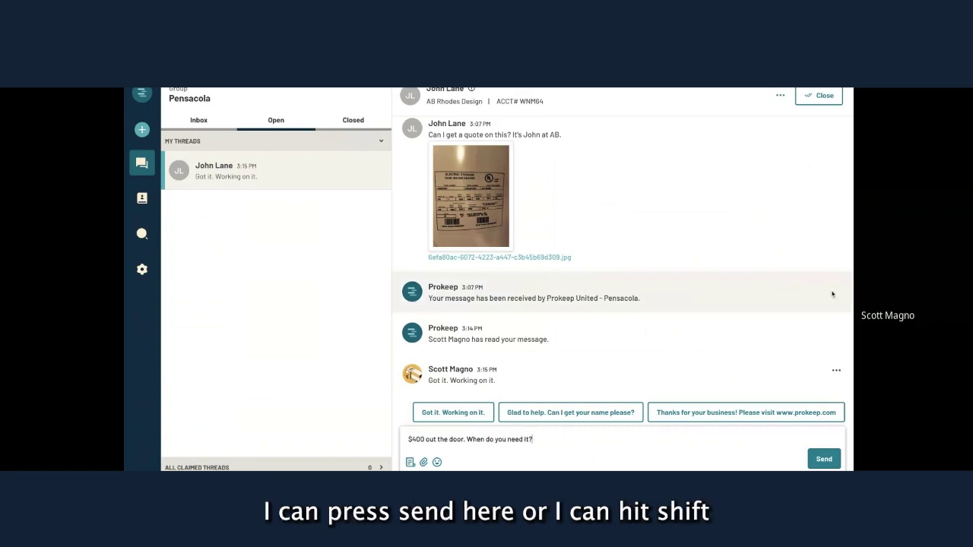
key("shift+Return")
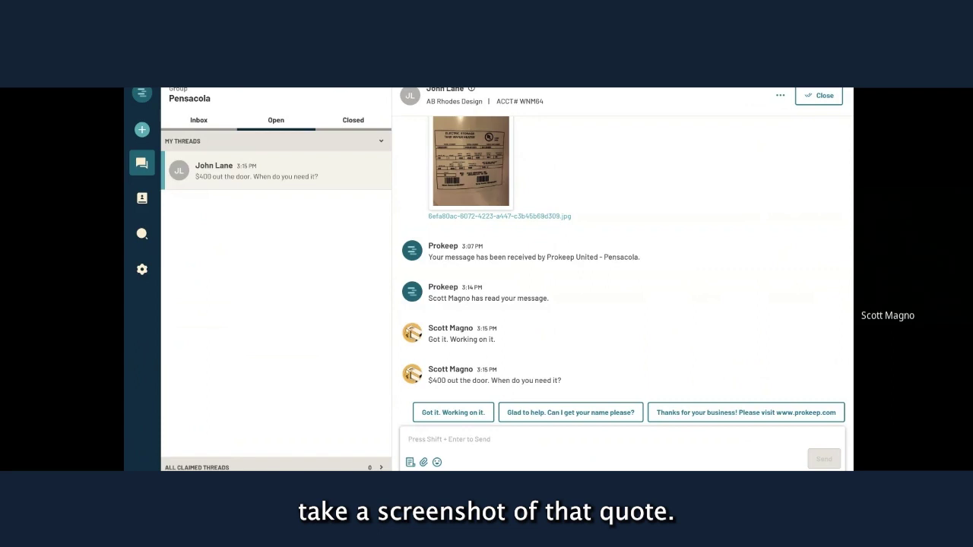
Send the pasted ERP 1.png quote screenshot and the WH Cut Sheet.png image to the customer.
key("ctrl+v")
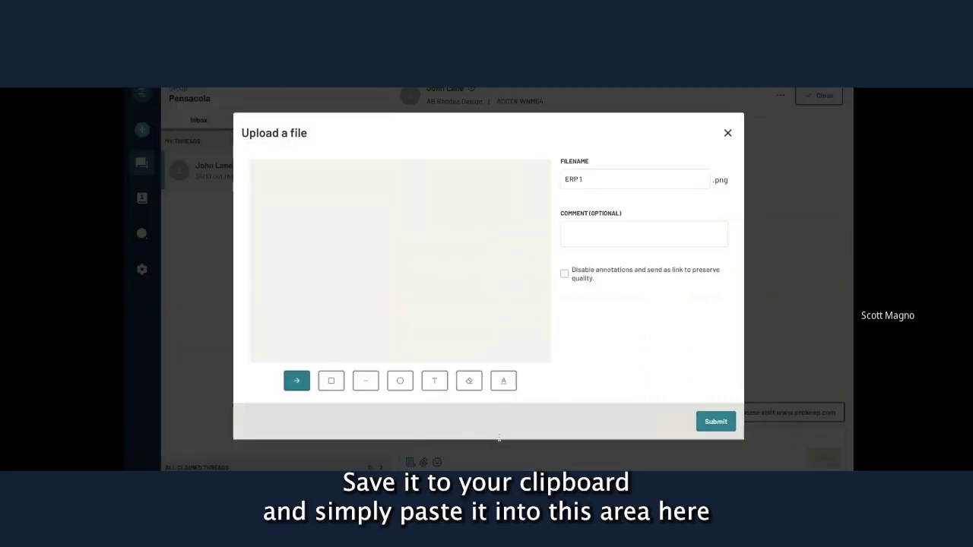
left_click(716, 424)
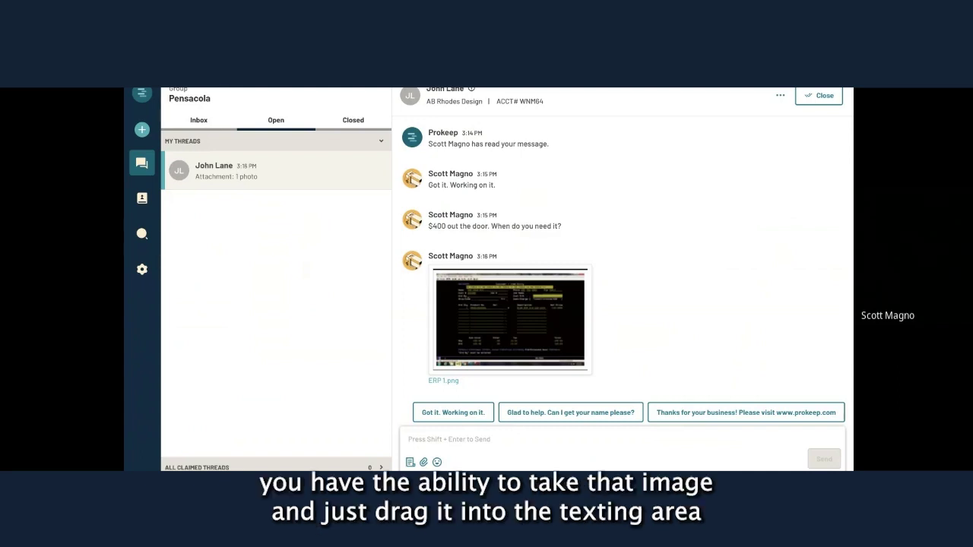
left_click_drag(912, 319, 732, 368)
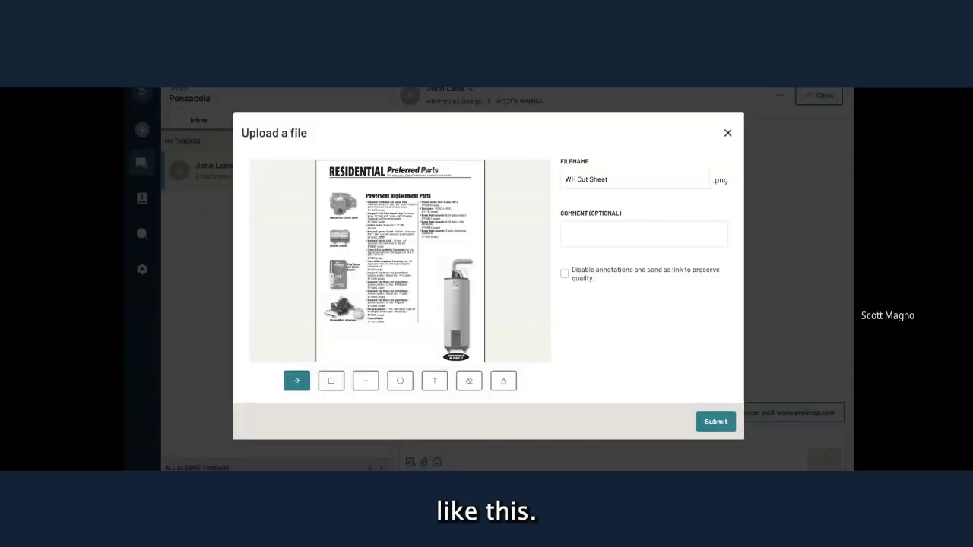
left_click(721, 423)
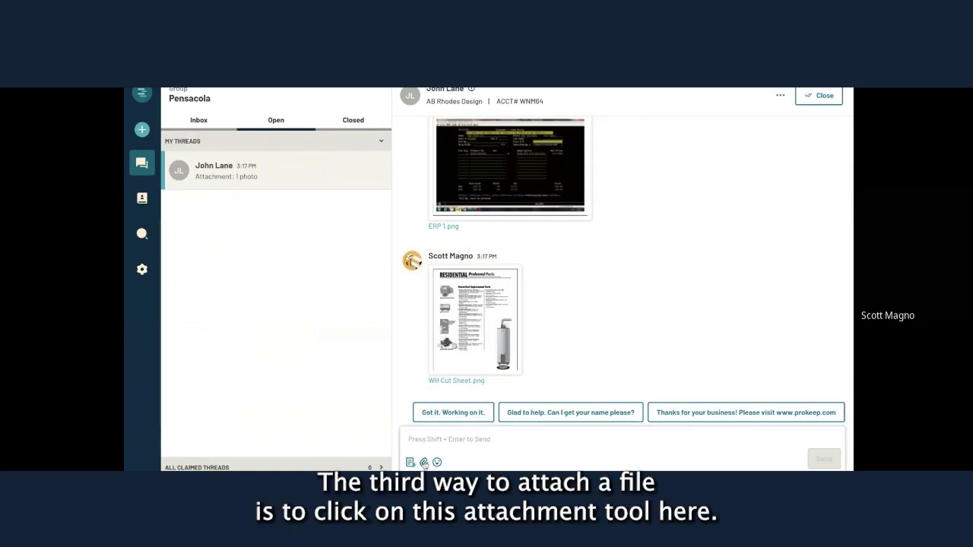
Send WH Manual.pdf as an attachment, preview its link, and return to the thread.
left_click(424, 463)
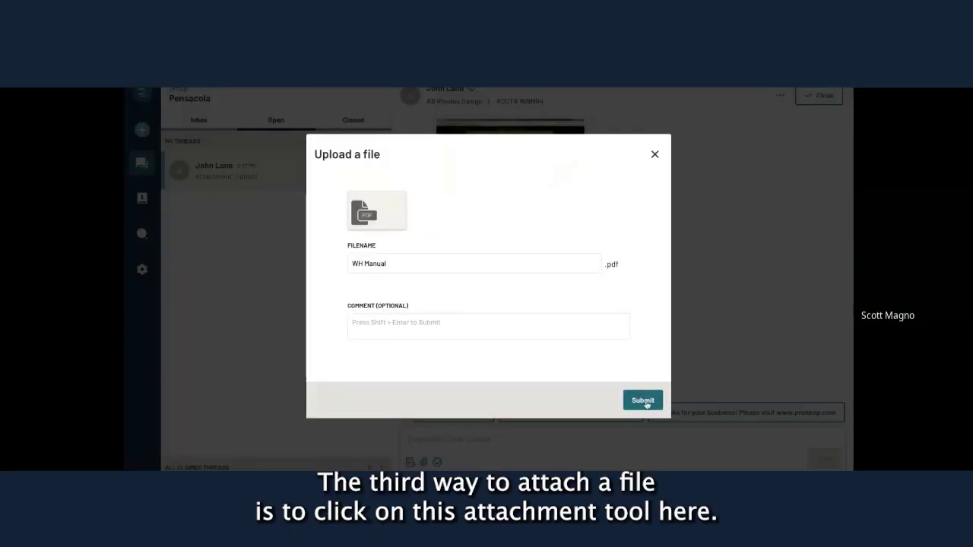
left_click(643, 399)
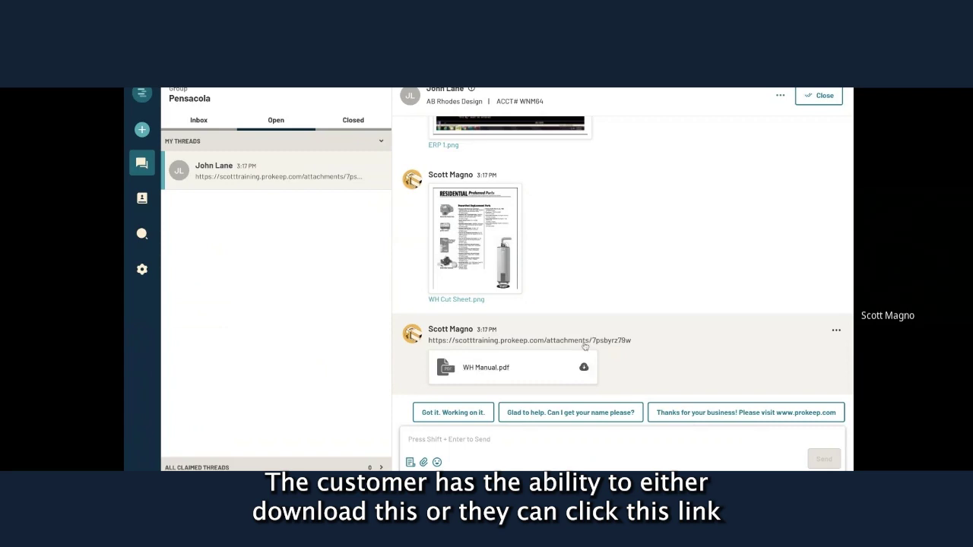
left_click(579, 343)
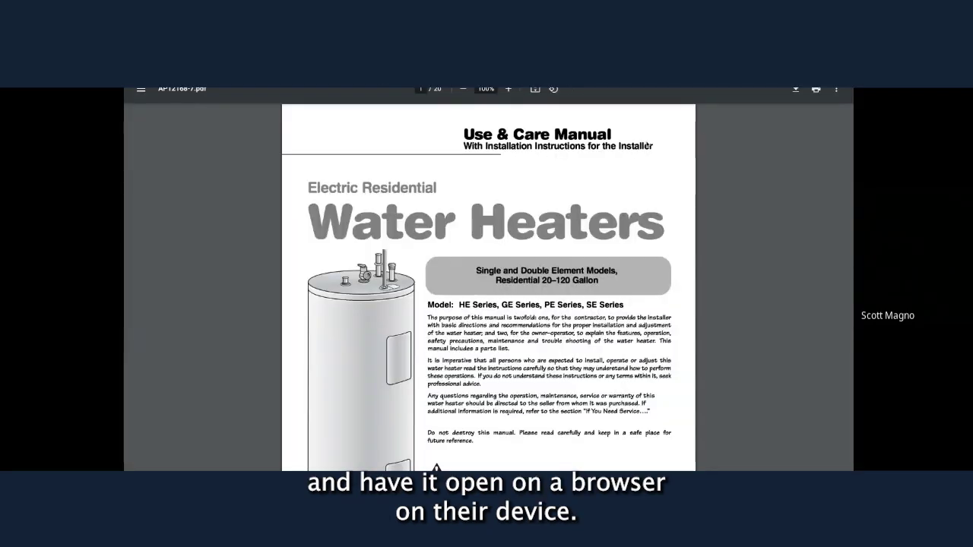
scroll(487, 289, "down", 10)
key("ctrl+w")
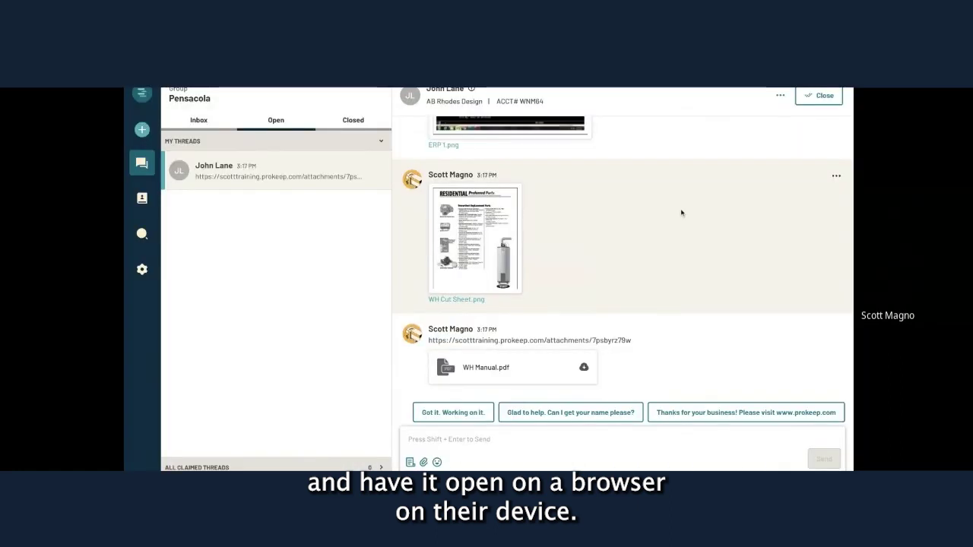
scroll(708, 321, "up", 10)
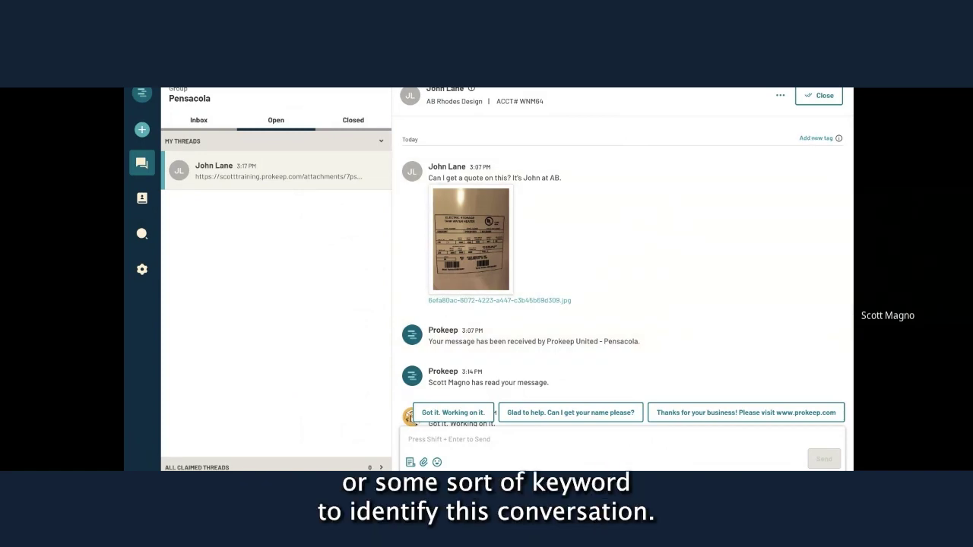
Tag the thread with the purchase-order number tag found by searching 'PO'.
left_click(815, 137)
type("PO")
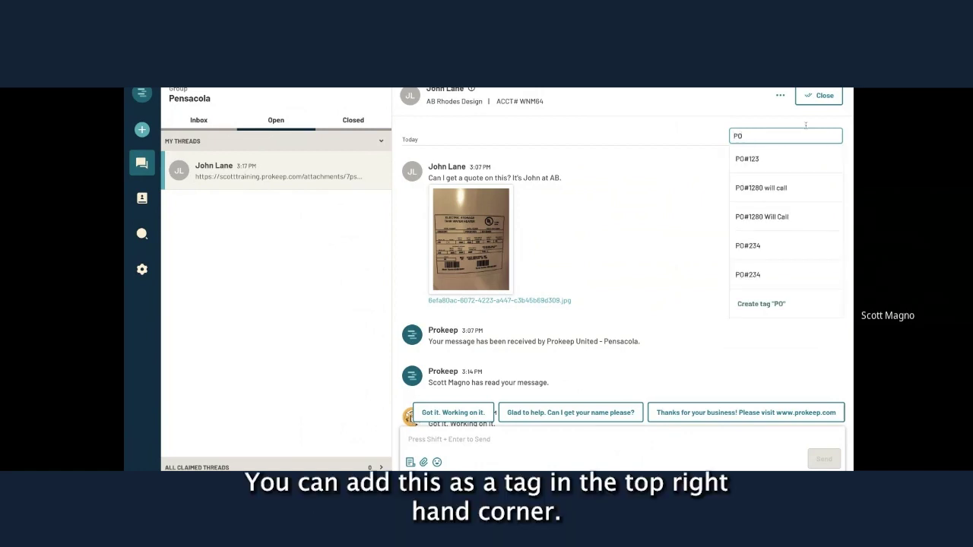
left_click(762, 245)
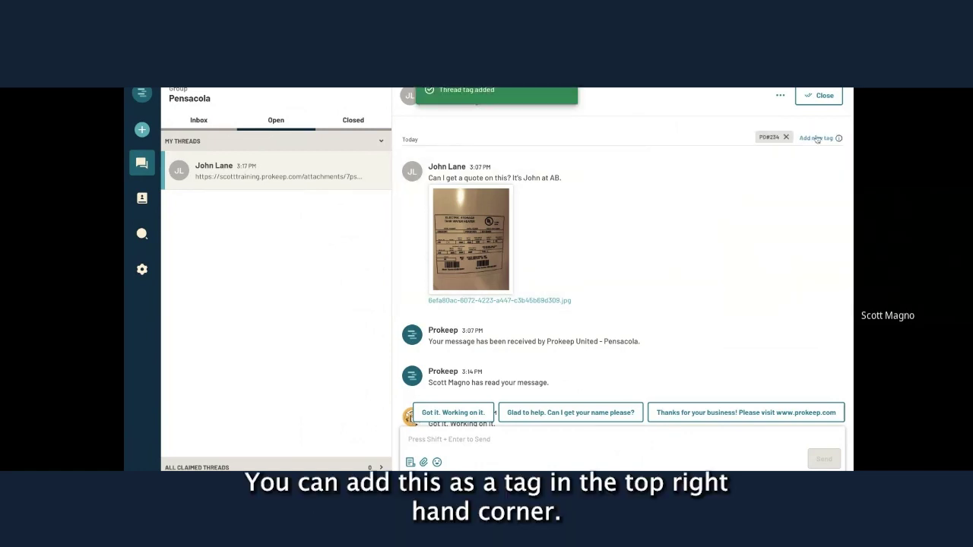
Start an Urgent tag, then dismiss it without adding it.
left_click(817, 139)
type("Urg")
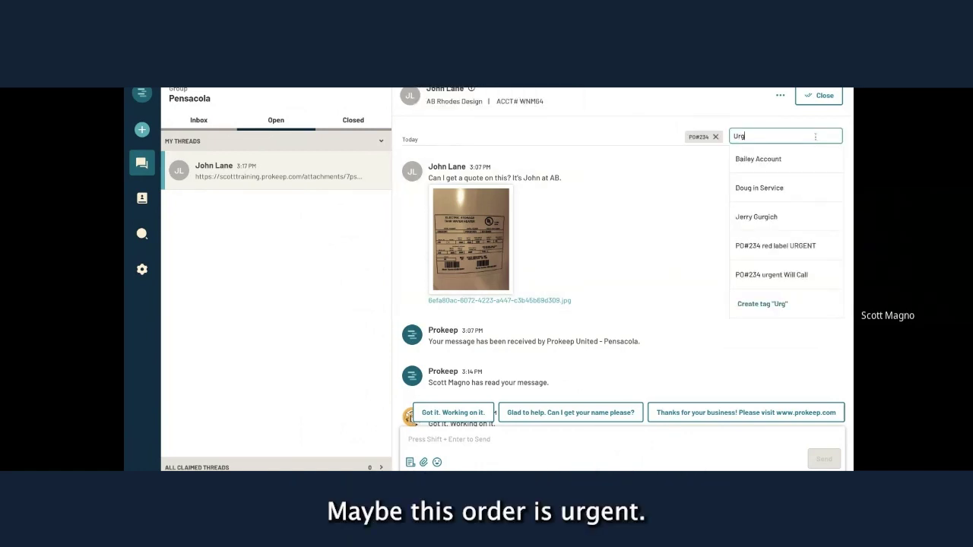
type("ent")
left_click(694, 167)
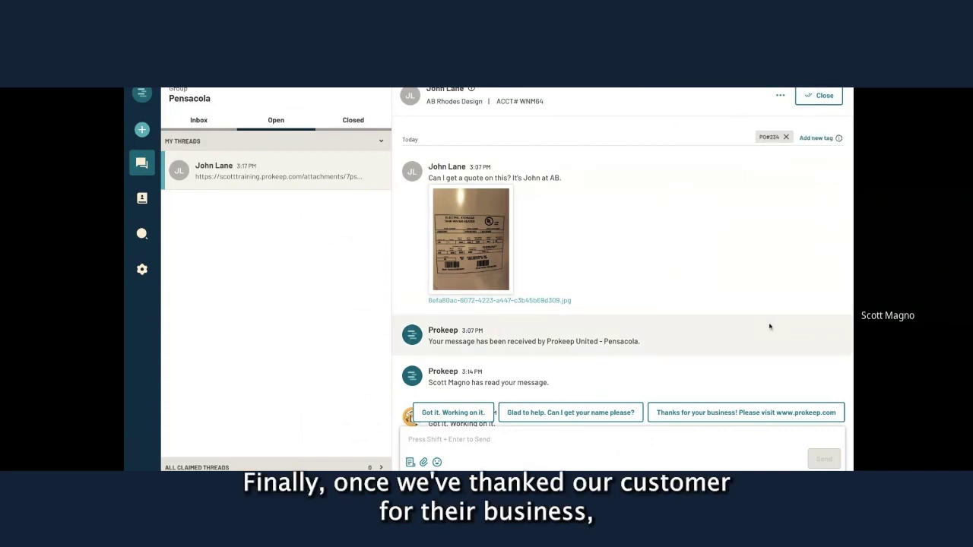
Send the 'Thanks for your business!' reply, close the thread, and list the Closed threads.
left_click(760, 415)
left_click(824, 460)
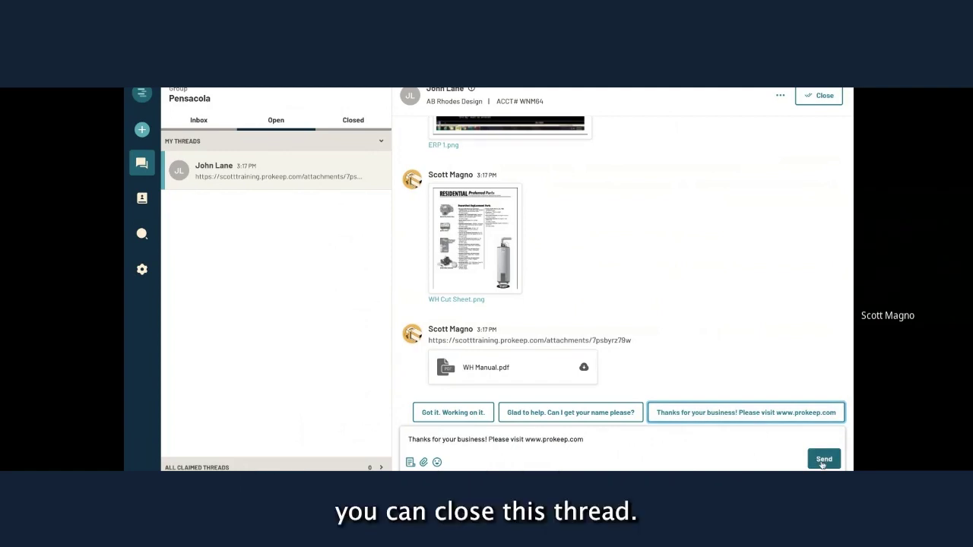
scroll(794, 326, "up", 15)
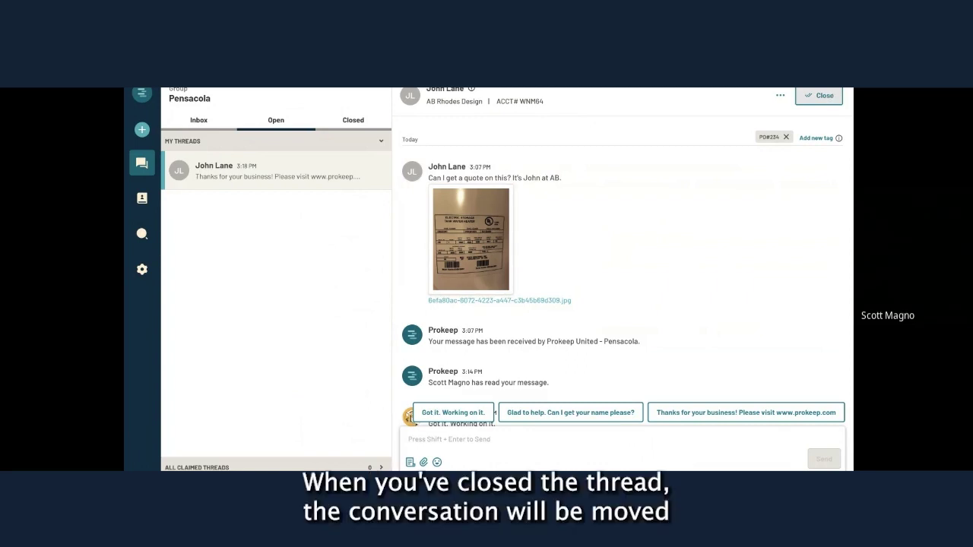
left_click(819, 95)
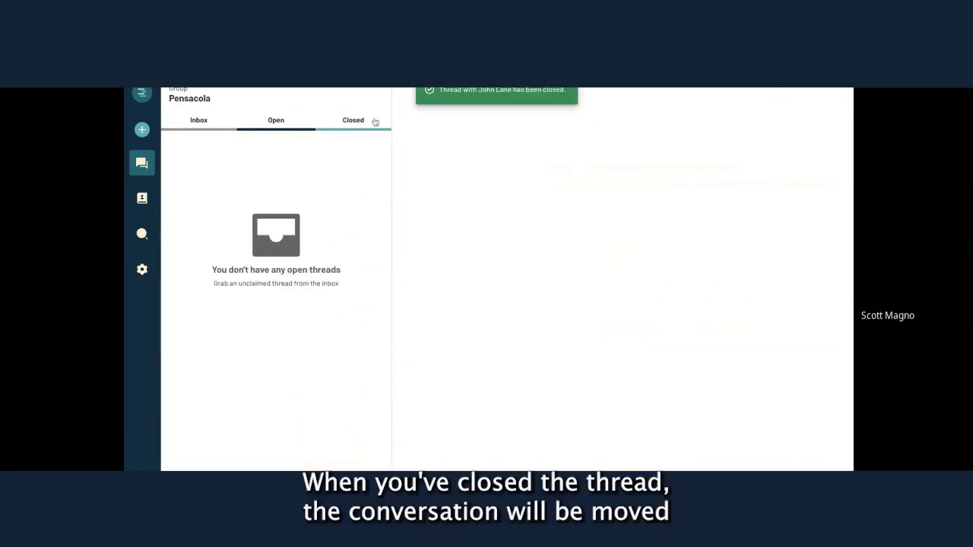
left_click(354, 122)
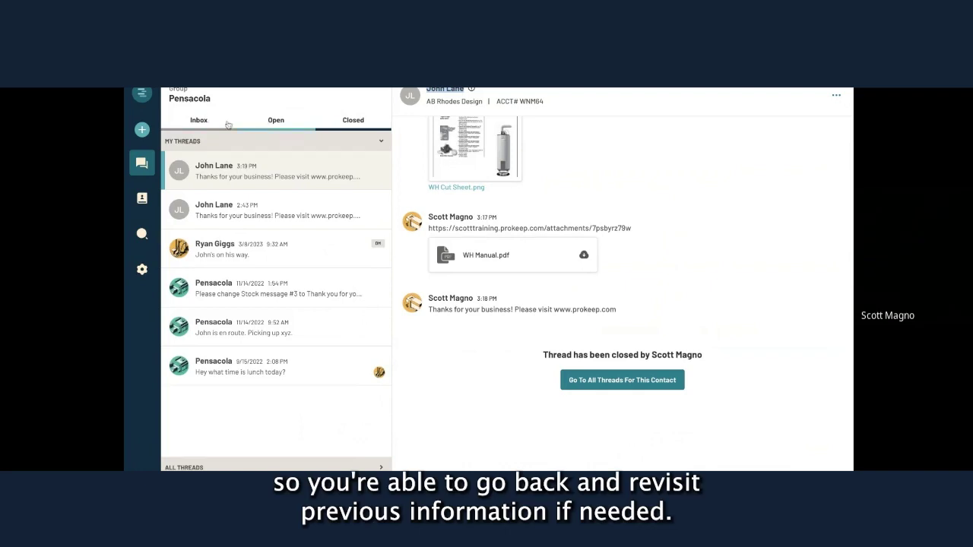
Message the AB Rhodes Design customer that their PO is ready for pickup, attaching the ERP screenshot.
left_click(198, 124)
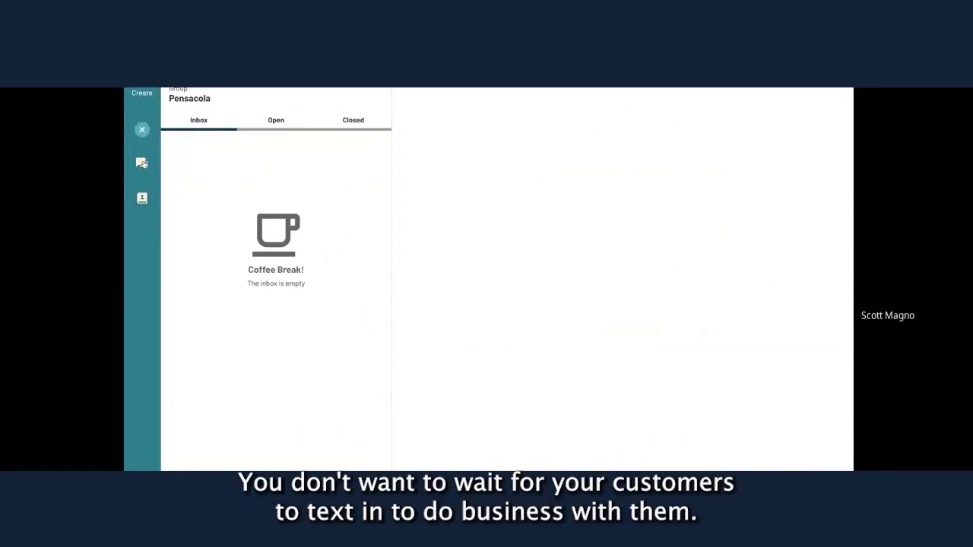
left_click(141, 163)
type("john")
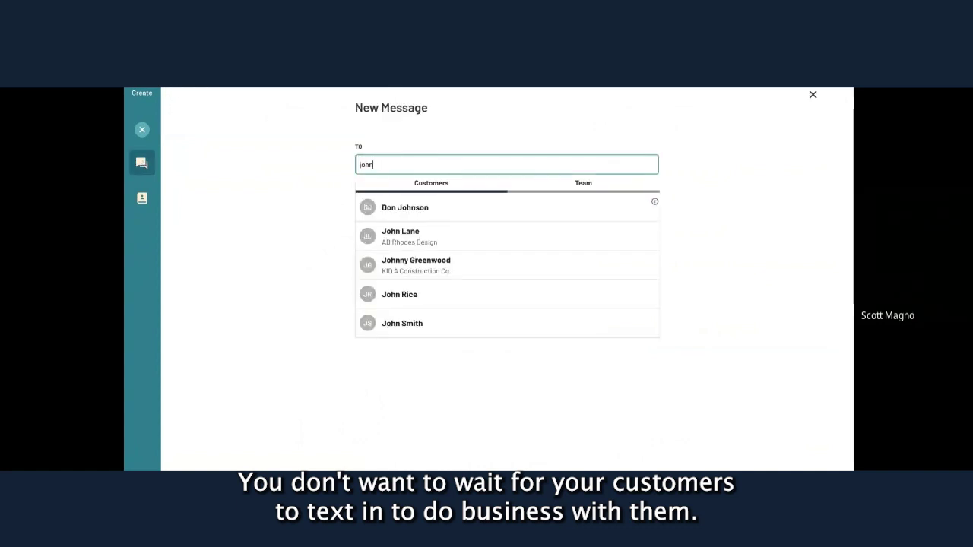
left_click(423, 242)
type("PO")
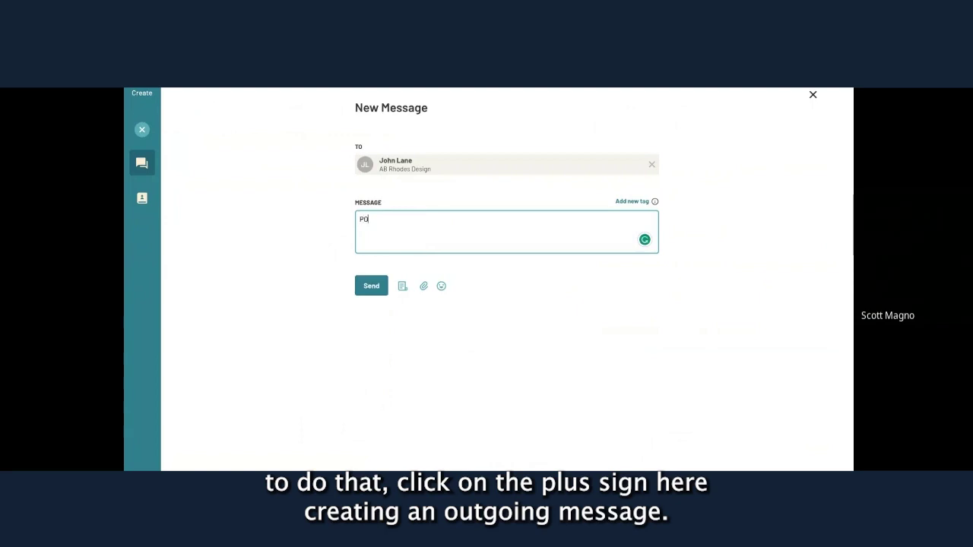
type("#234 is ready for pickup")
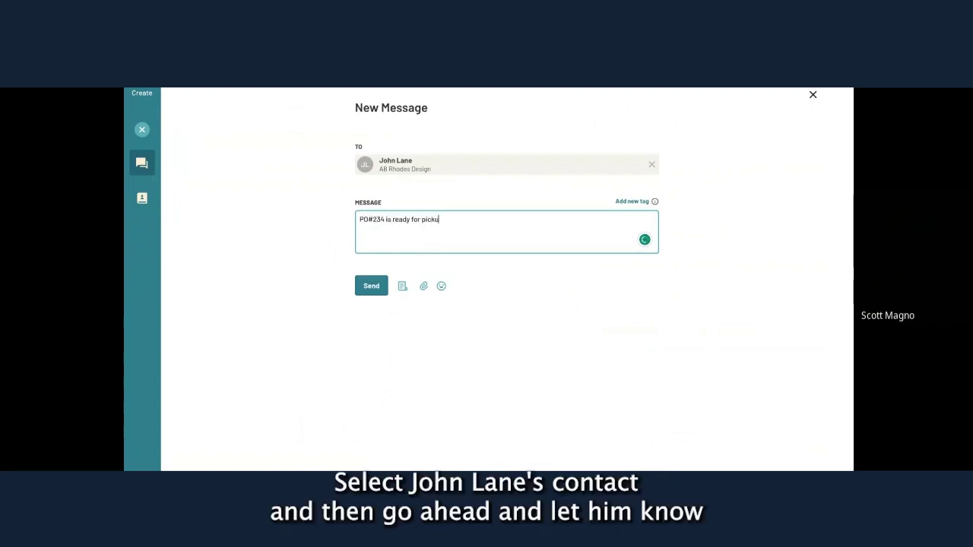
type(".")
left_click(425, 287)
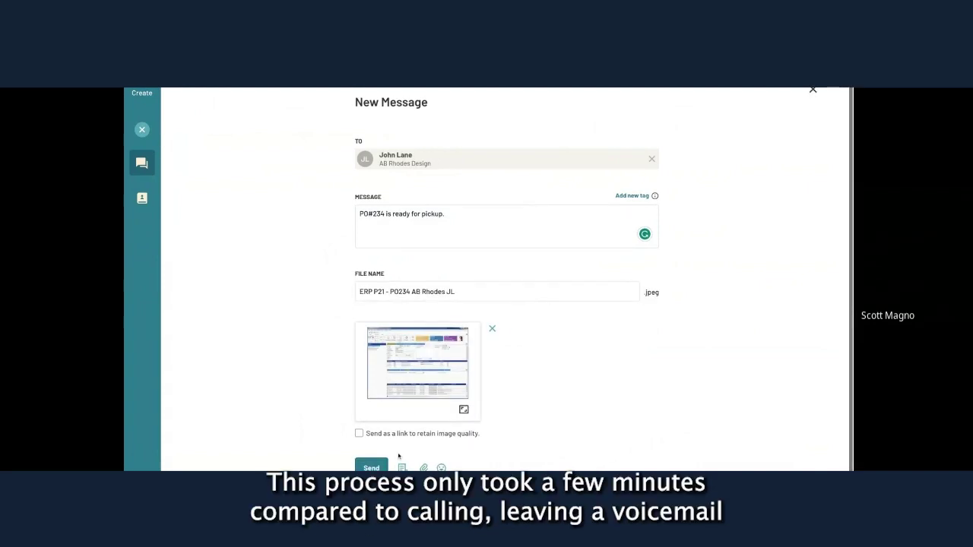
left_click(373, 466)
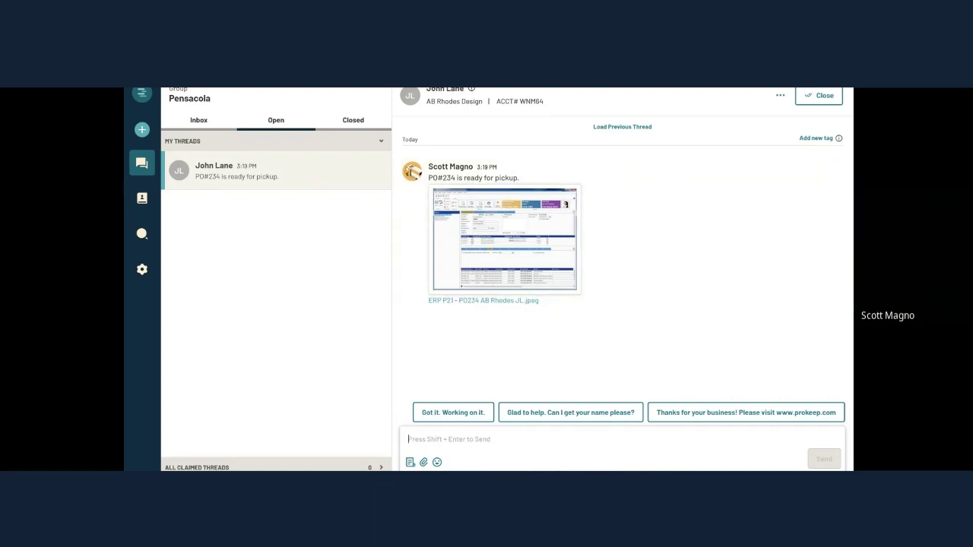
Transfer the thread to the manager with note 'Can you take care of this? Thanks', leaving the loop.
left_click(780, 98)
left_click(760, 134)
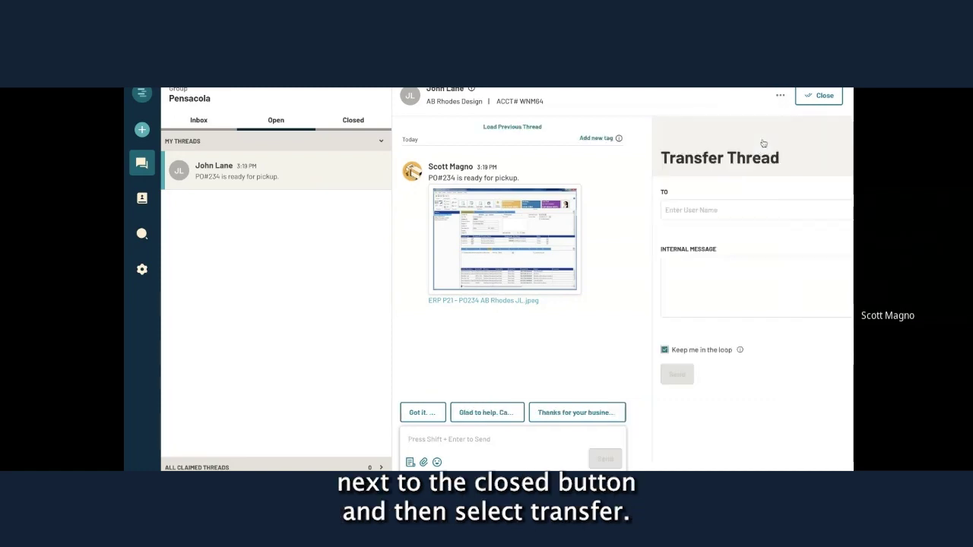
type("ryan")
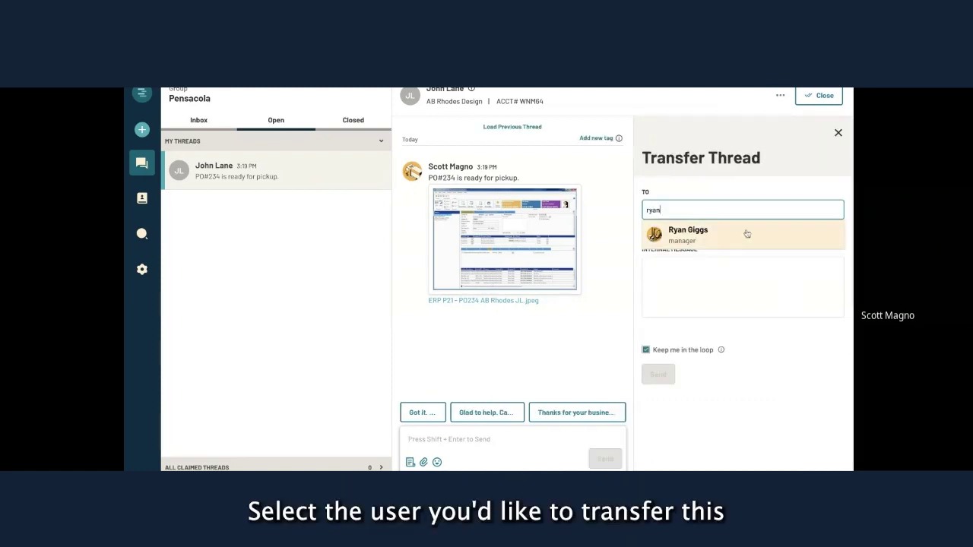
left_click(747, 234)
type("Can you")
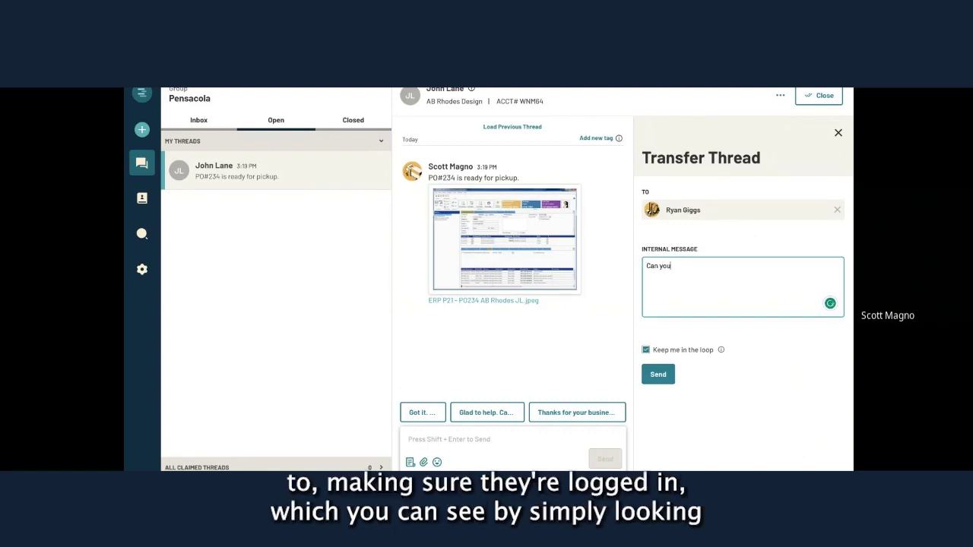
type(" take care of this?")
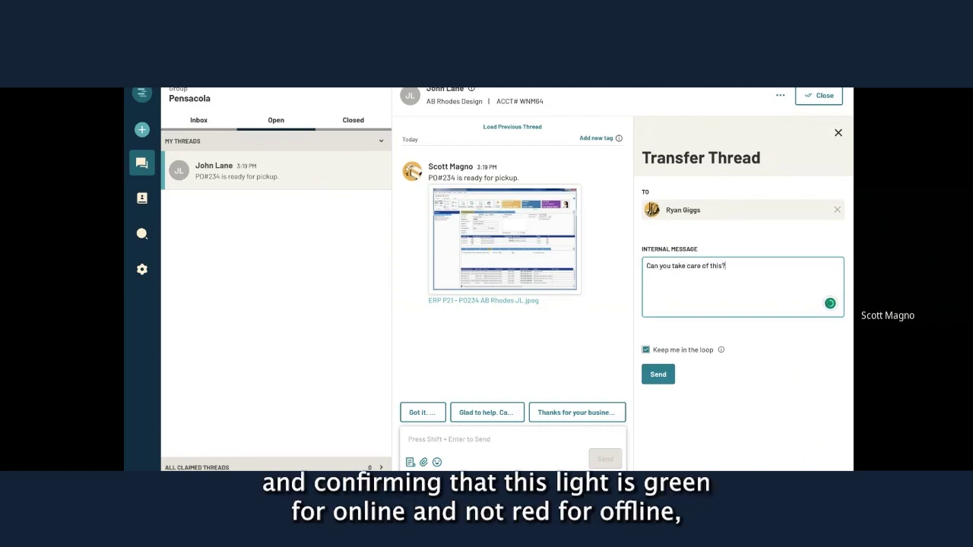
type(" Thanks")
left_click(644, 351)
left_click(657, 377)
Open the transferred thread from All Claimed Threads to confirm the handoff.
left_click_drag(526, 91, 438, 91)
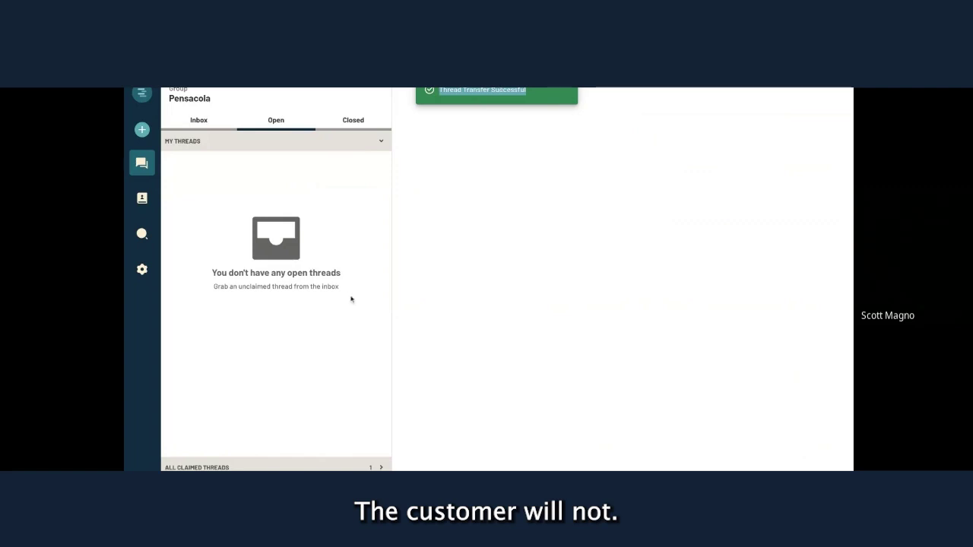
left_click_drag(347, 292, 211, 271)
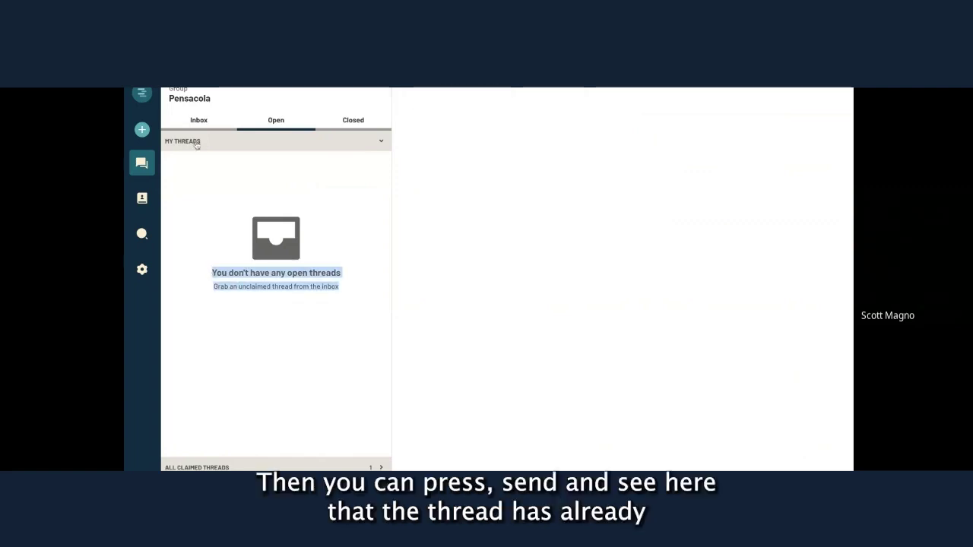
left_click(376, 144)
left_click(381, 164)
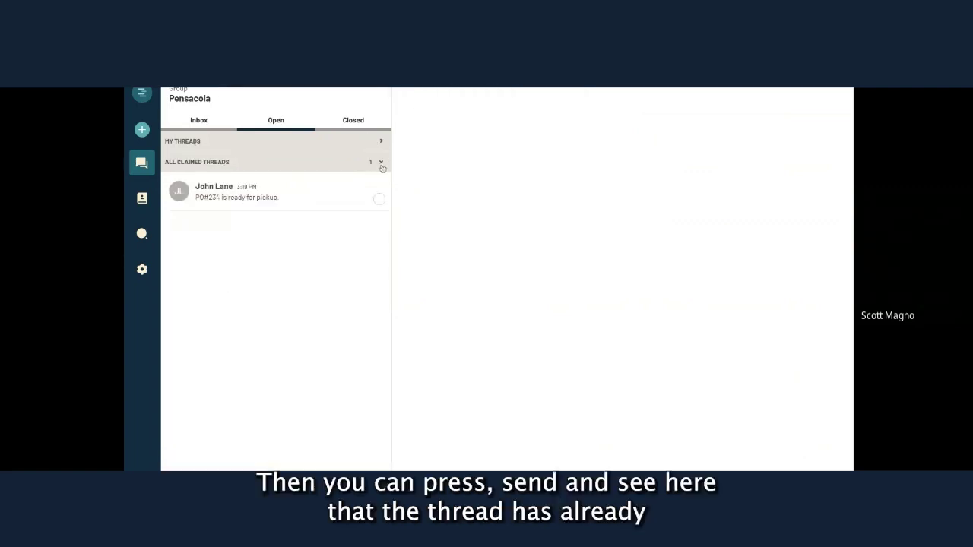
left_click(264, 190)
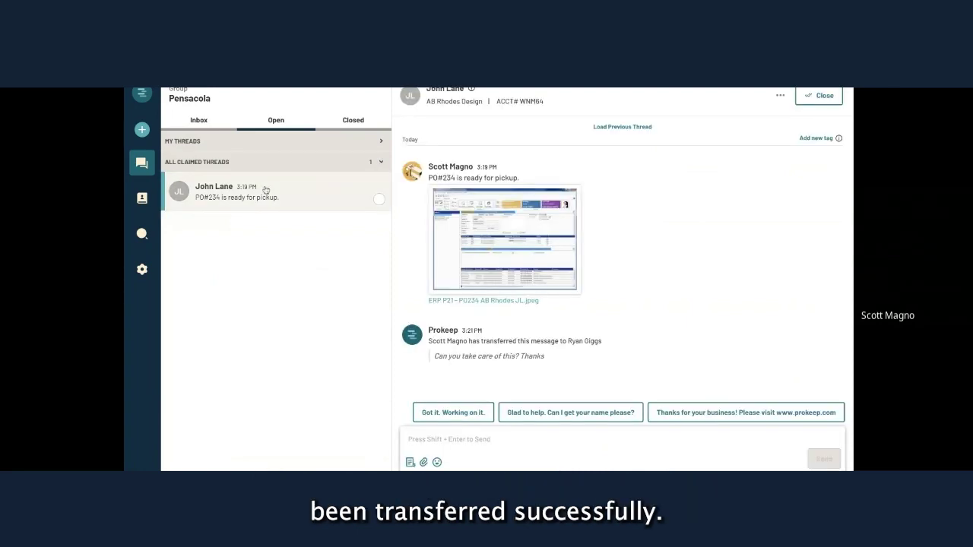
scroll(629, 174, "up", 5)
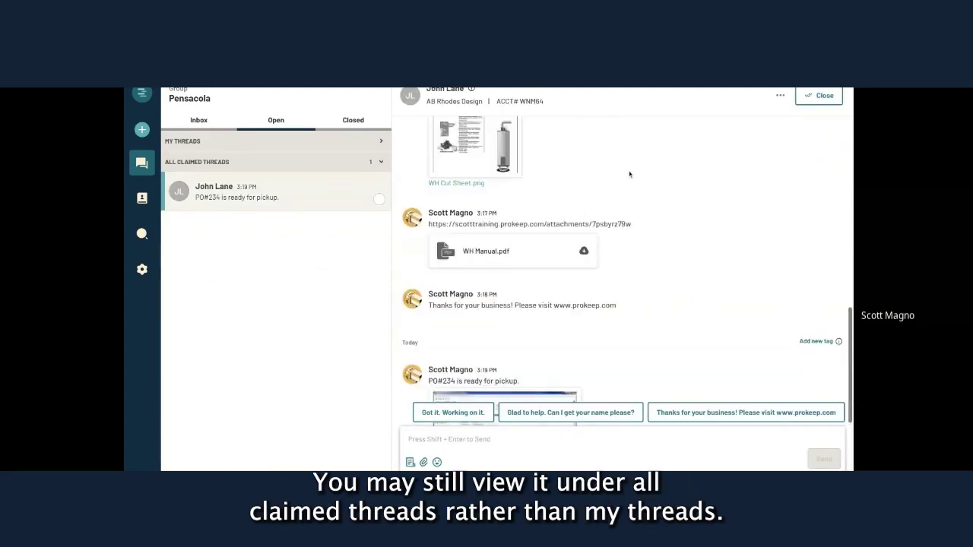
scroll(629, 174, "down", 5)
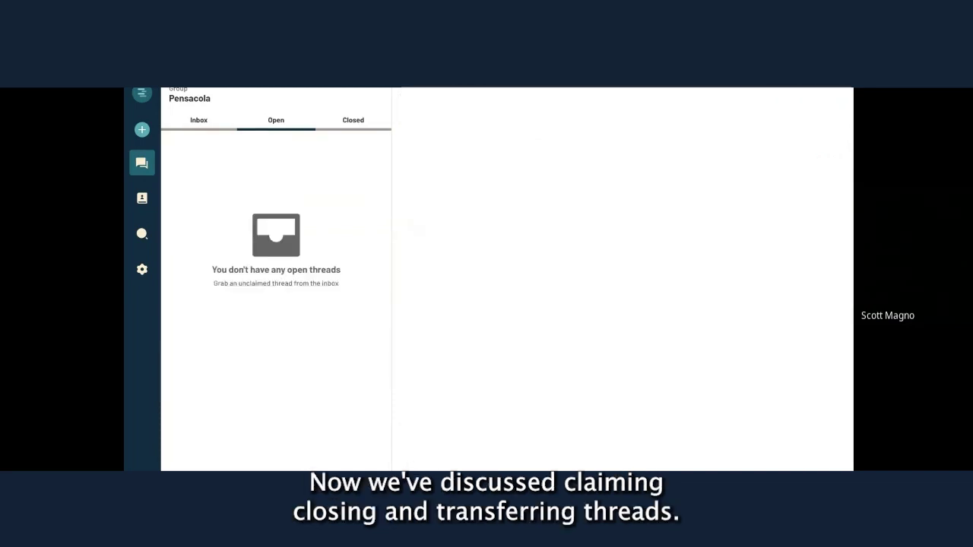
Search the contact list for a customer by first name, view their card, then close it.
left_click(142, 199)
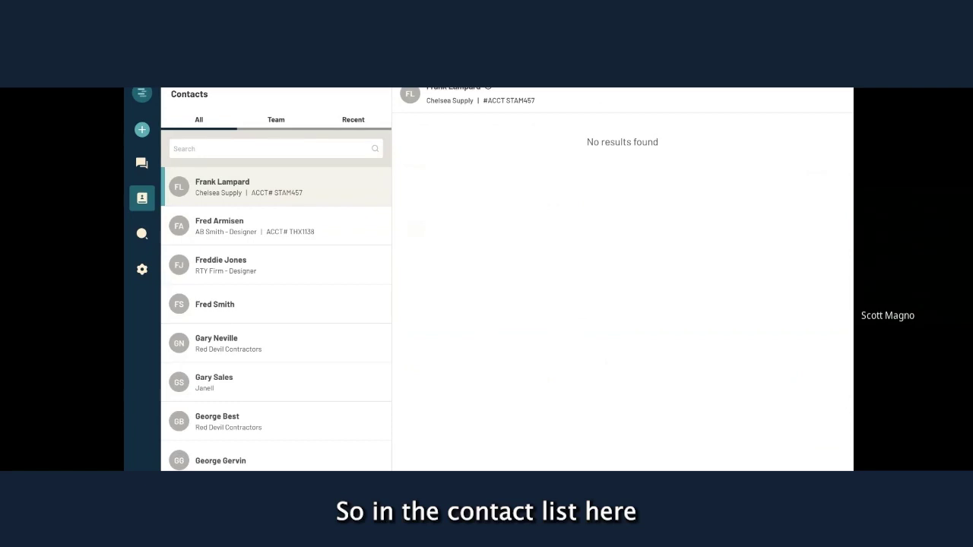
scroll(254, 219, "up", 10)
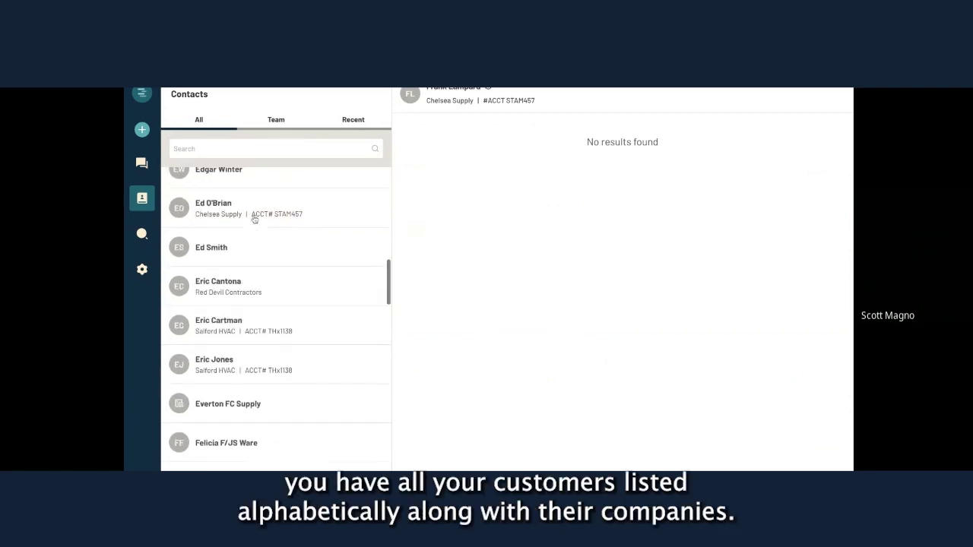
scroll(261, 191, "down", 12)
scroll(263, 191, "down", 6)
scroll(266, 182, "up", 5)
left_click(272, 149)
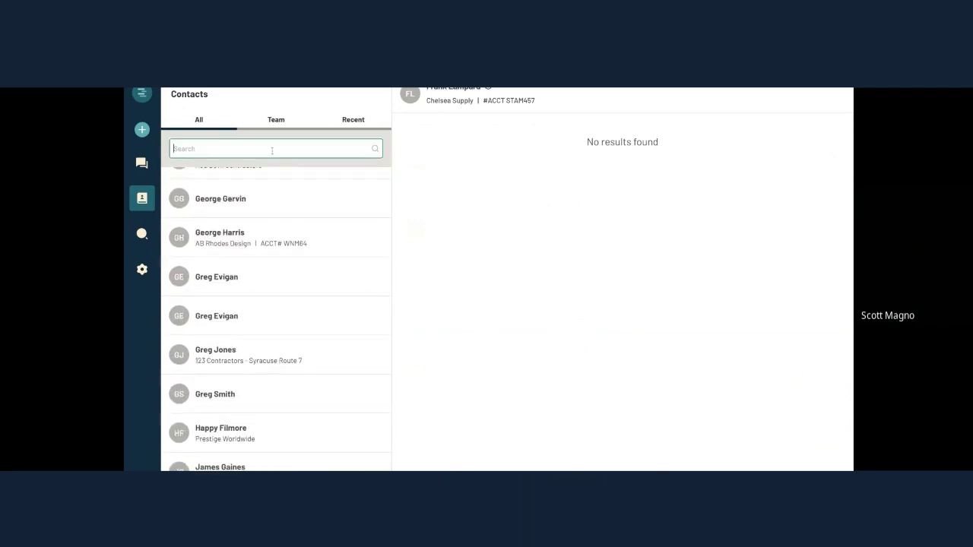
type("john")
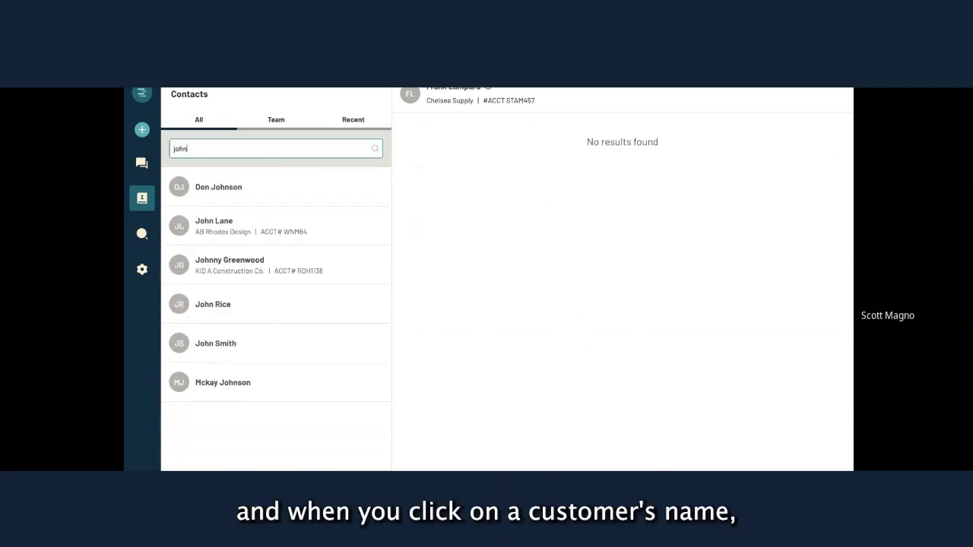
left_click(221, 231)
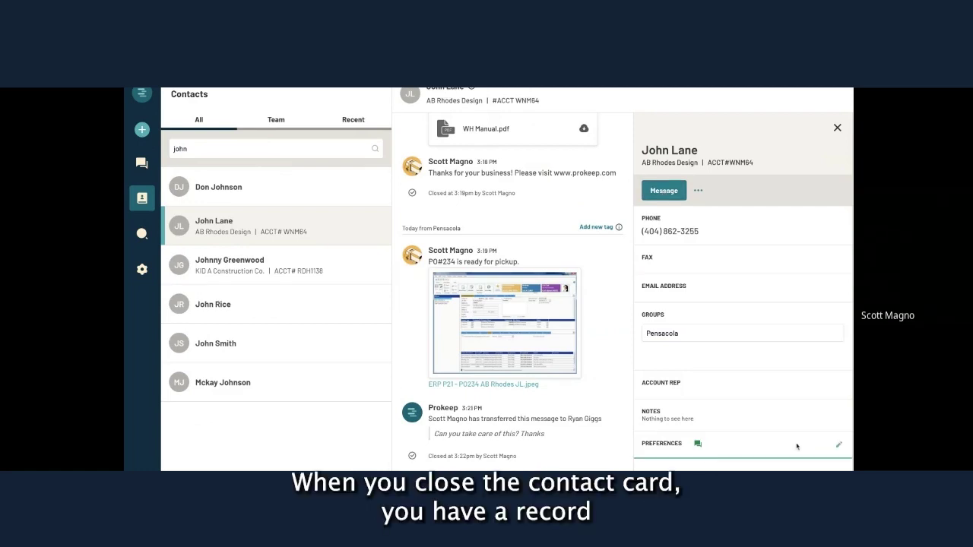
left_click(837, 128)
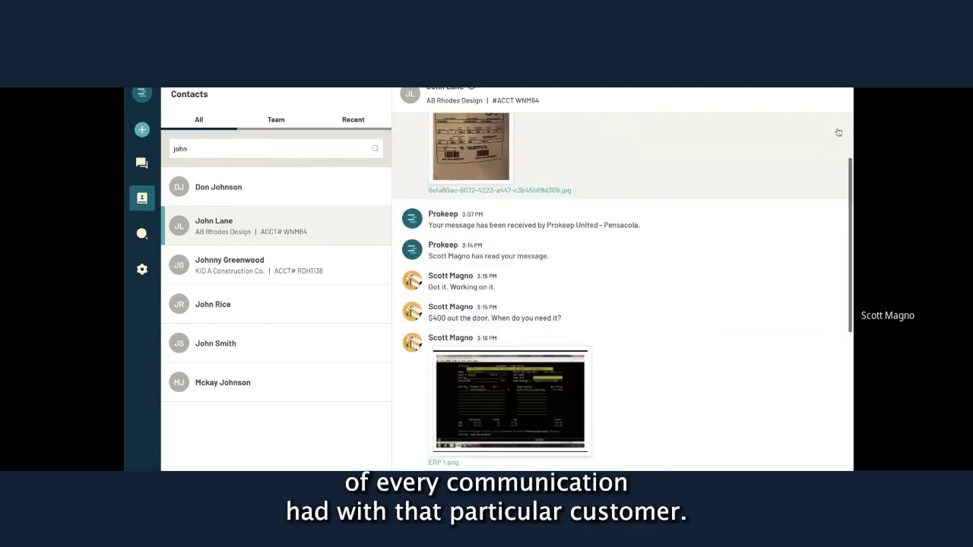
Replace the search with 'ab' and open the AB Rhodes Design company card.
scroll(712, 265, "up", 1)
scroll(713, 266, "down", 4)
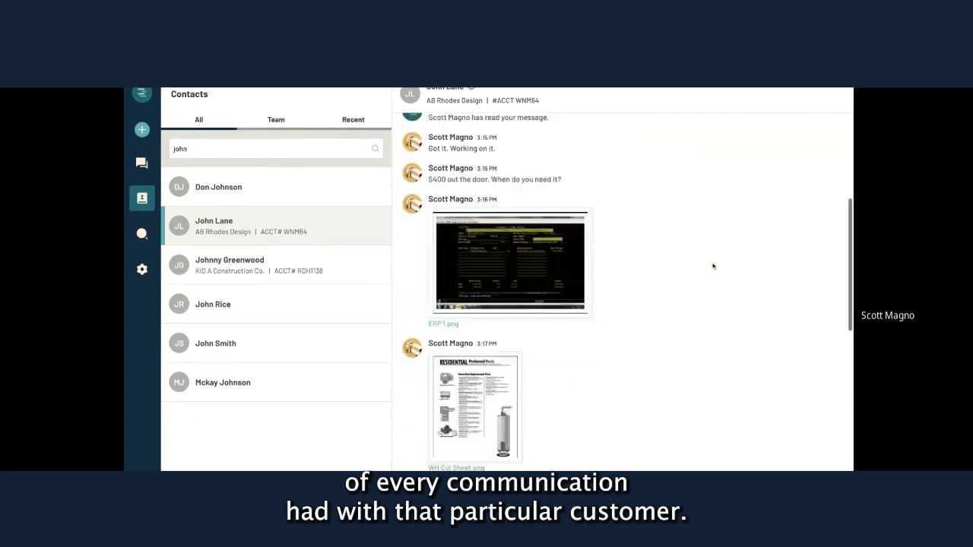
scroll(713, 266, "down", 5)
double_click(181, 148)
type("ab")
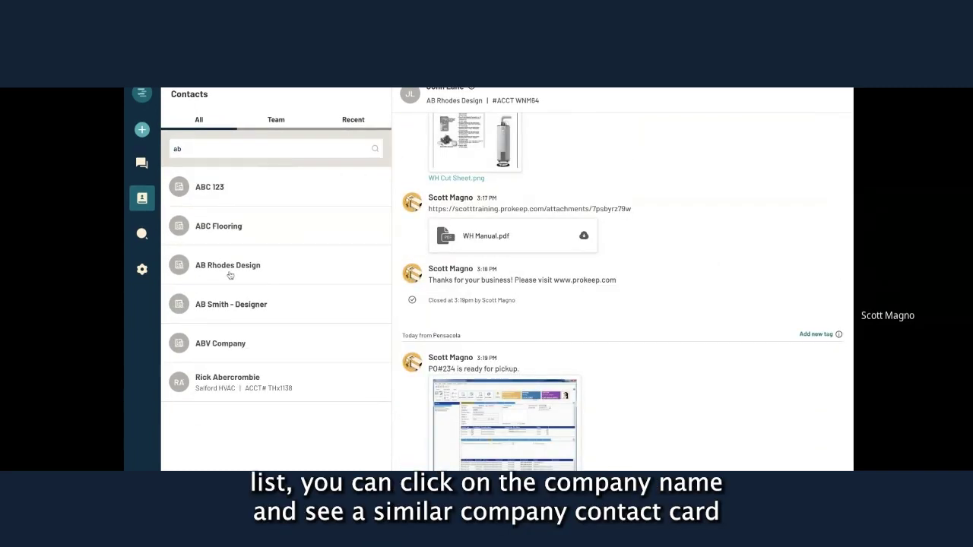
left_click(229, 274)
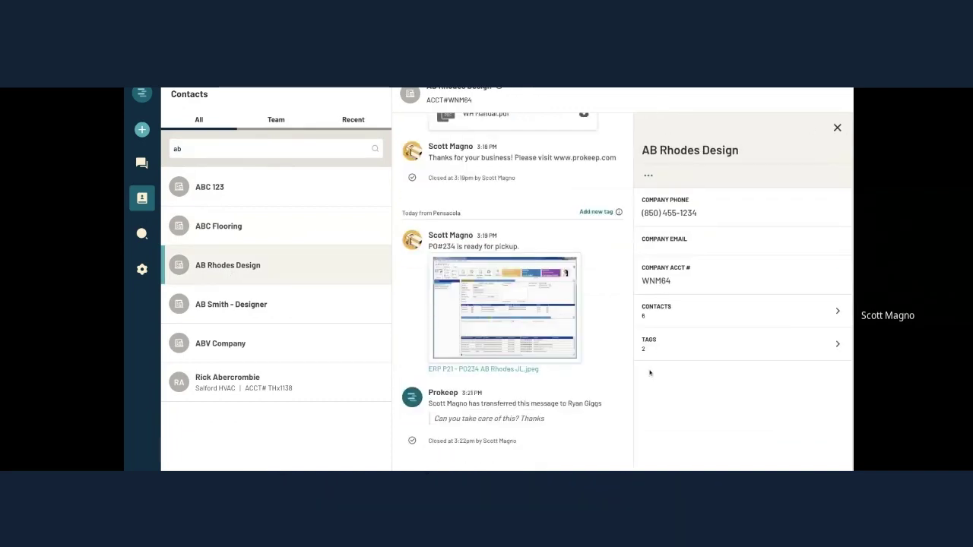
Show AB Rhodes Design's six associated contacts, then view a team member's details.
left_click(839, 313)
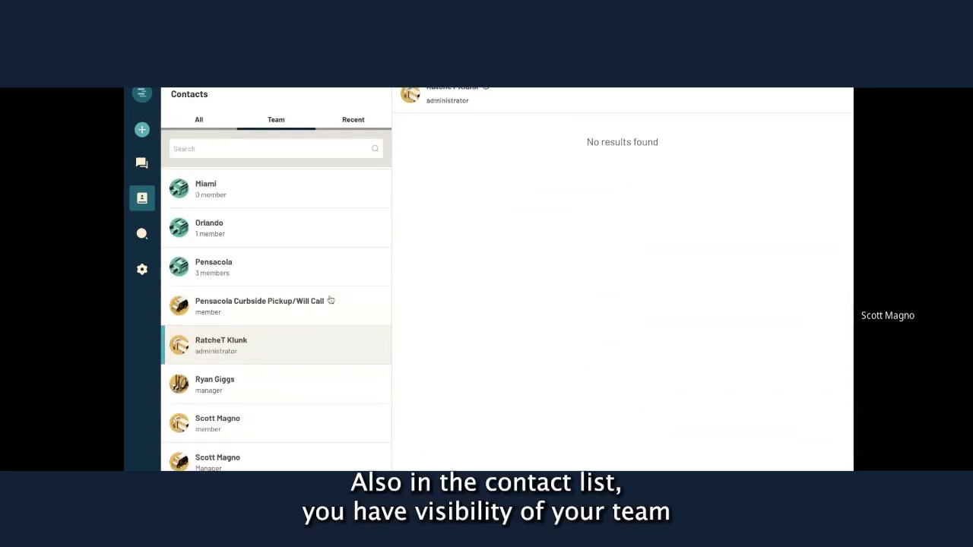
scroll(330, 301, "up", 5)
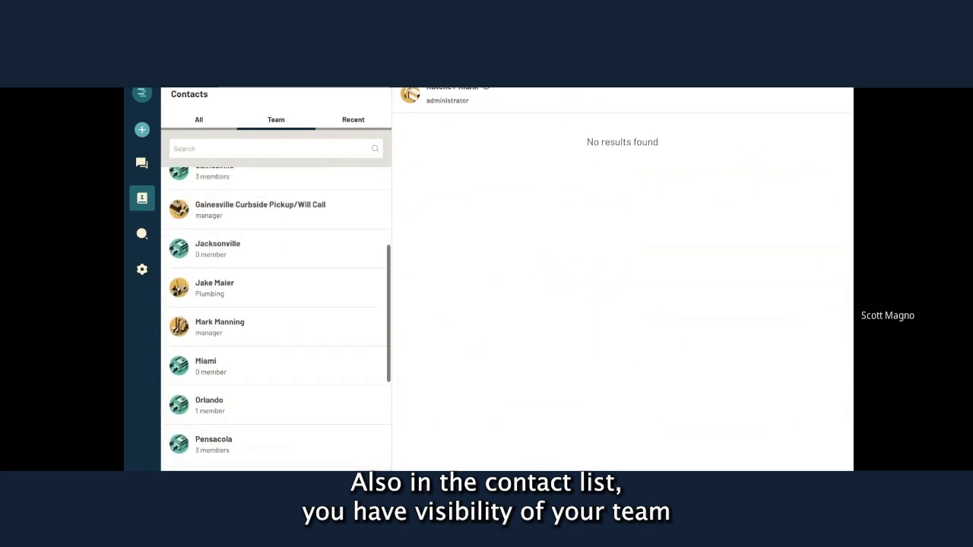
scroll(228, 304, "up", 3)
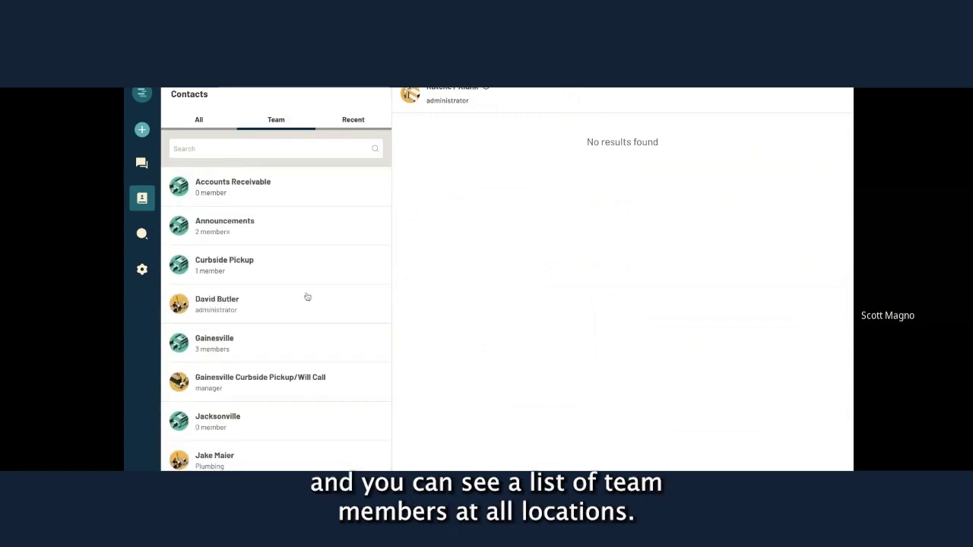
left_click(254, 303)
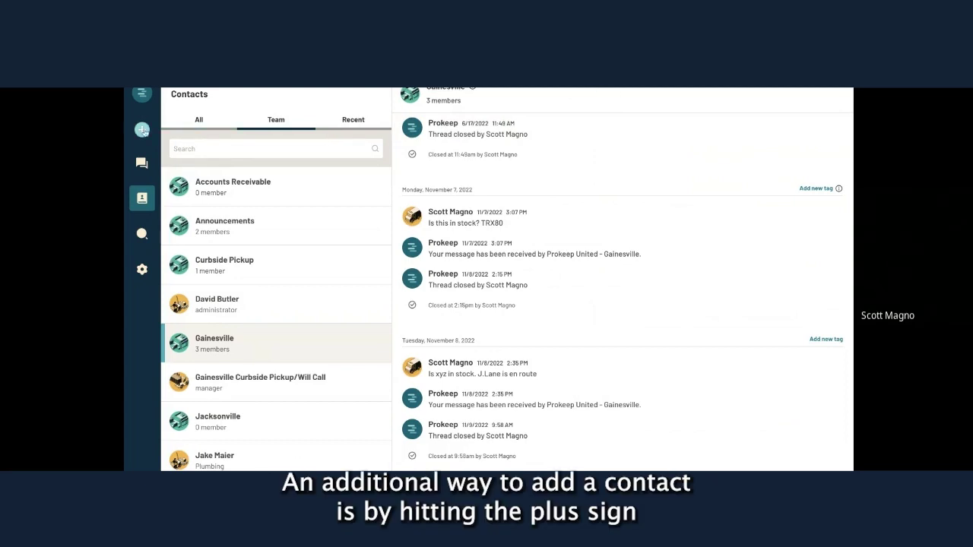
Add a new contact with first name, last name and phone number, sending a welcome message.
left_click(142, 130)
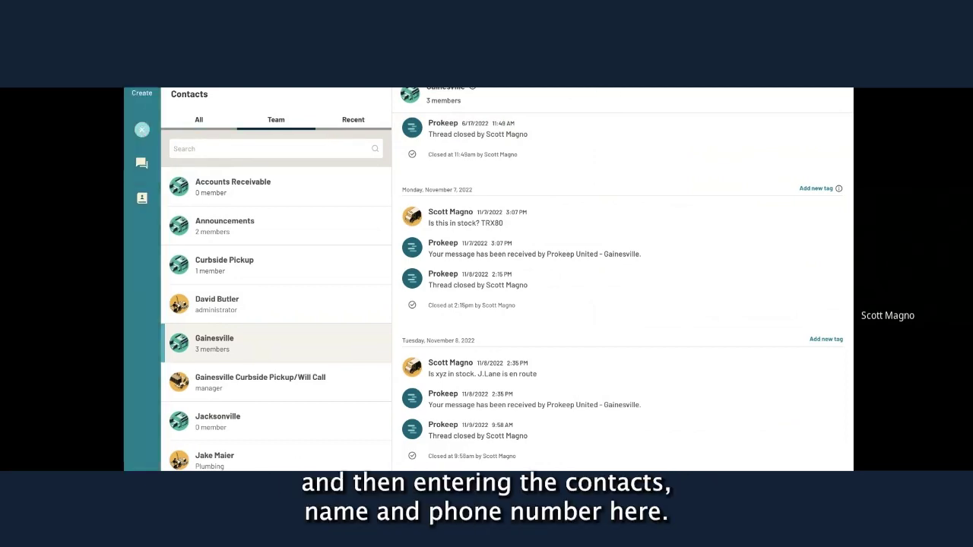
left_click(142, 199)
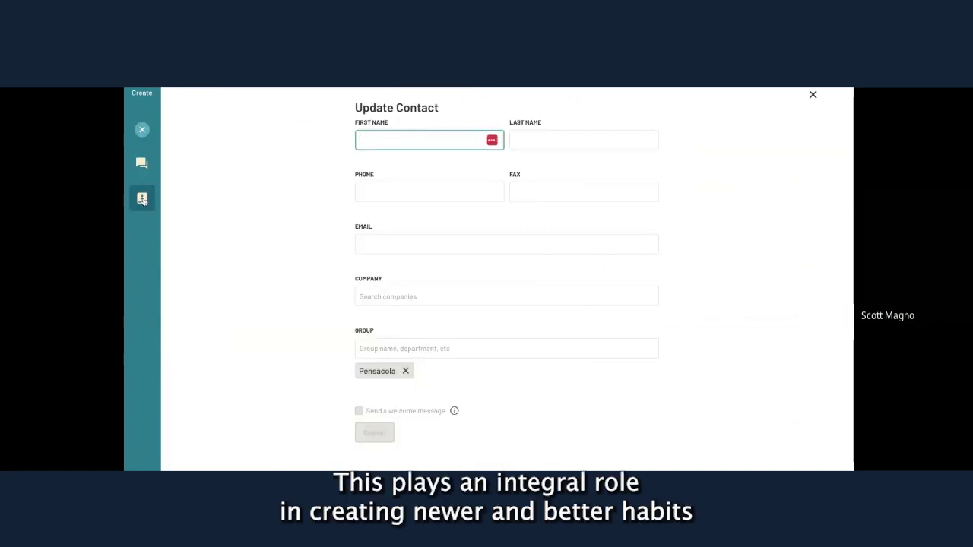
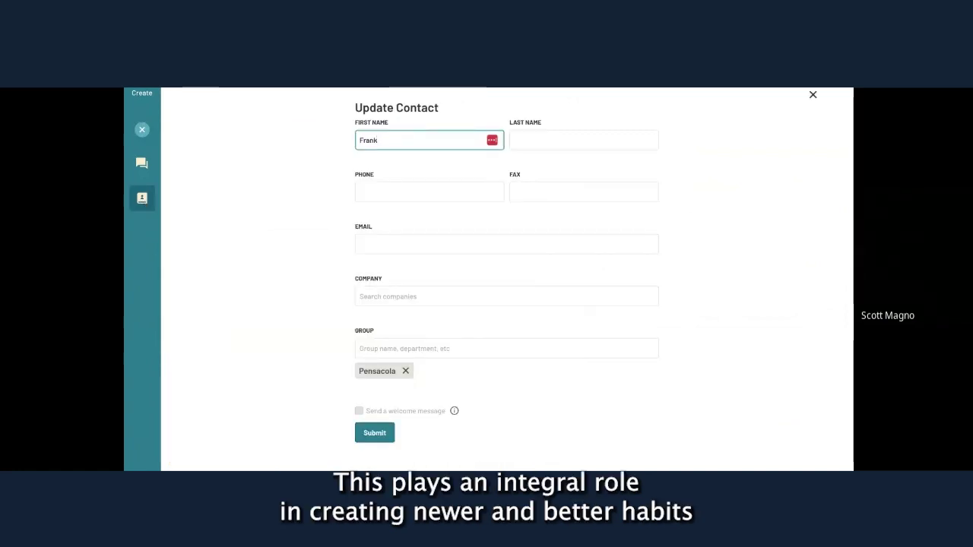
key("Tab")
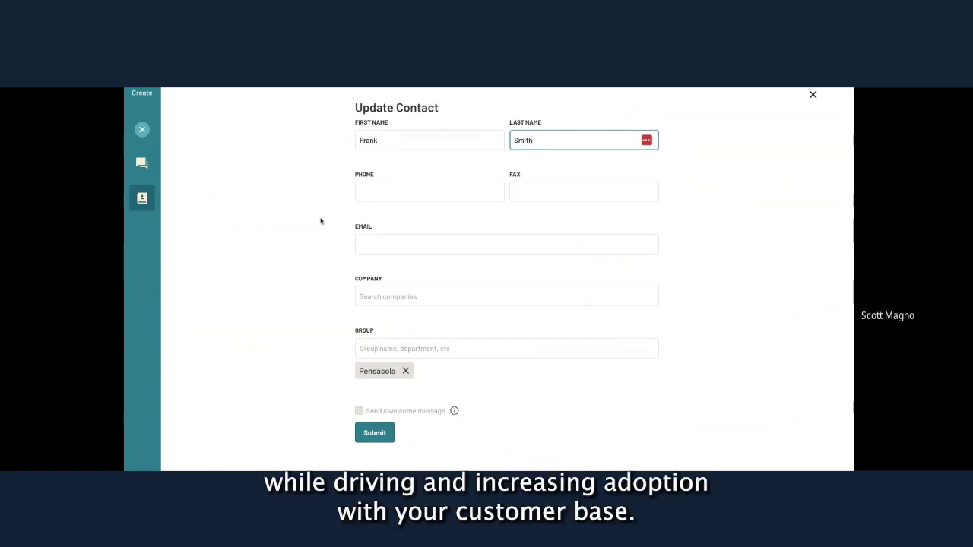
left_click(386, 195)
type("555-321-3214")
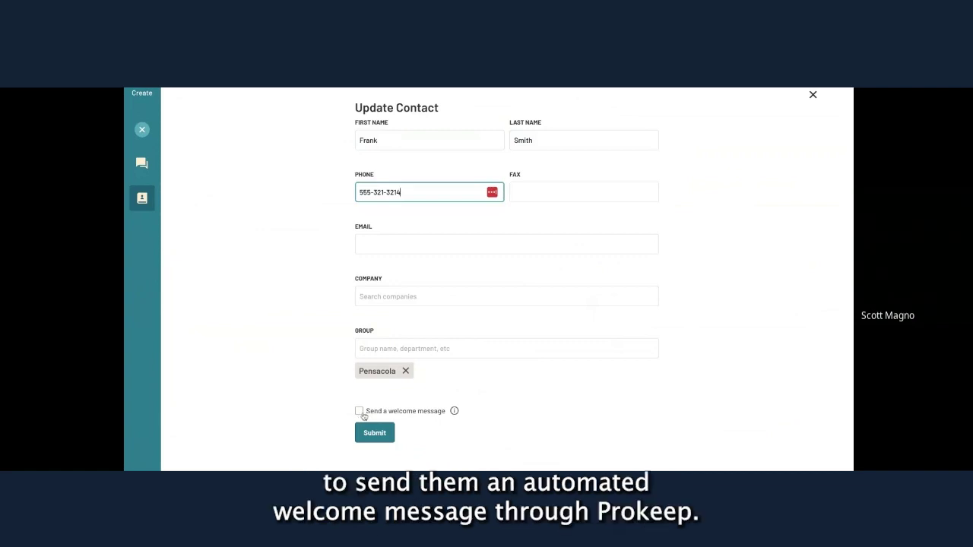
left_click(360, 413)
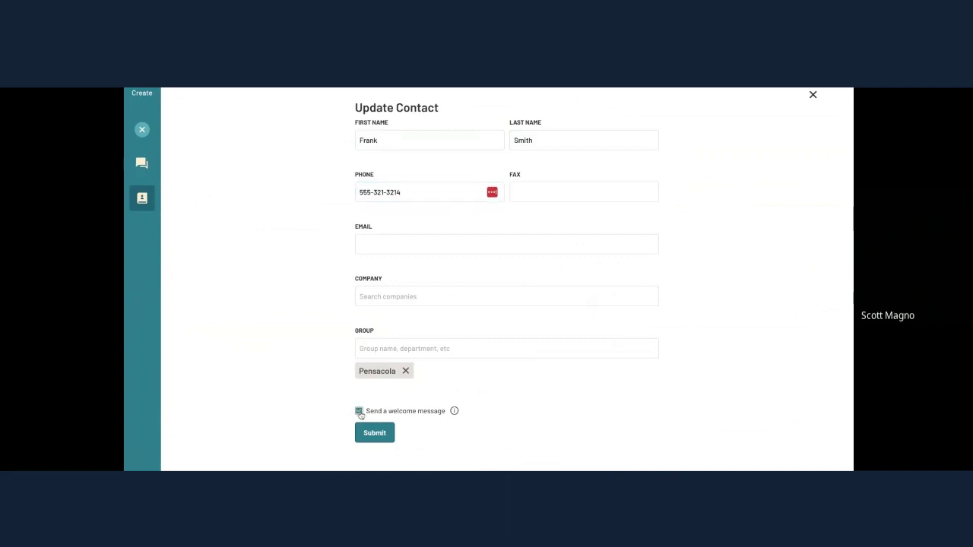
left_click(375, 433)
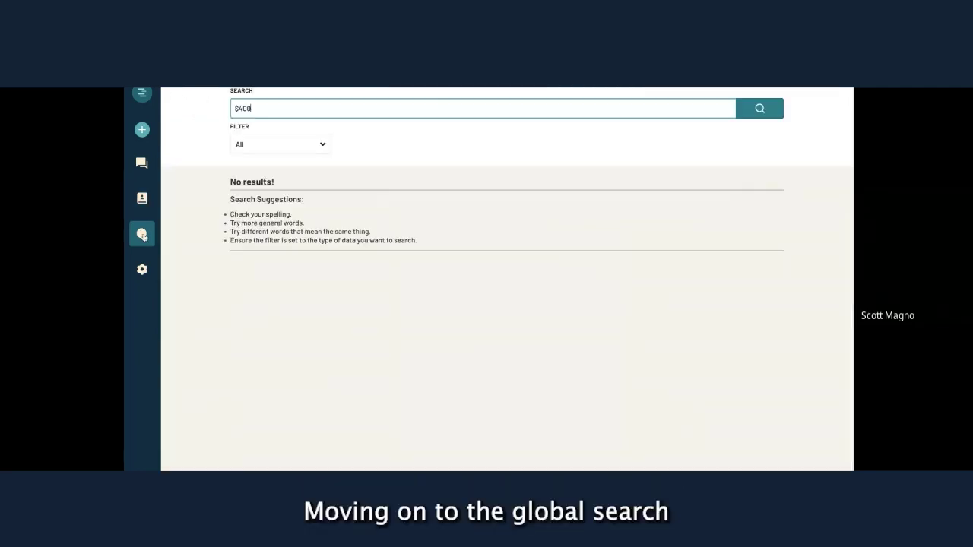
Run global searches for $400 and then 'urgent', highlighting text in the results.
key("Return")
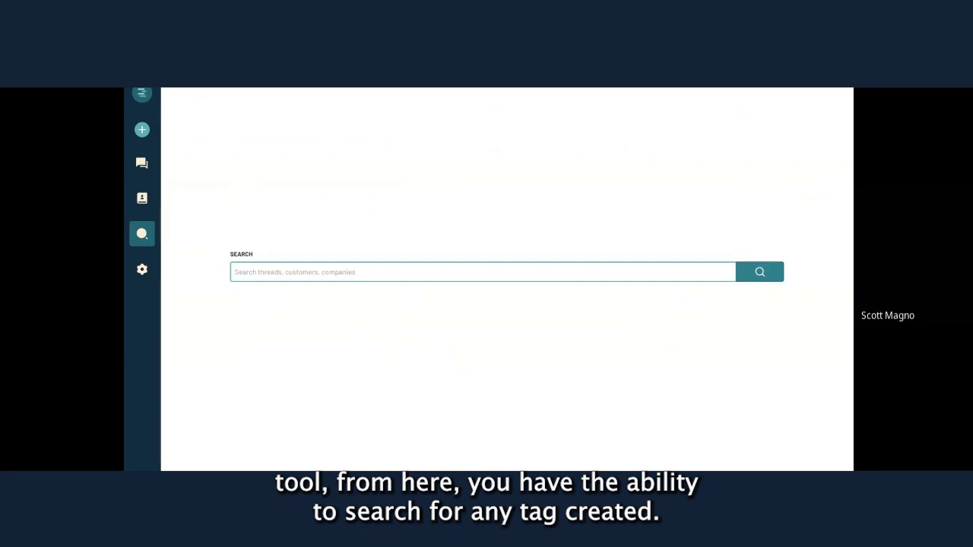
type("urgent")
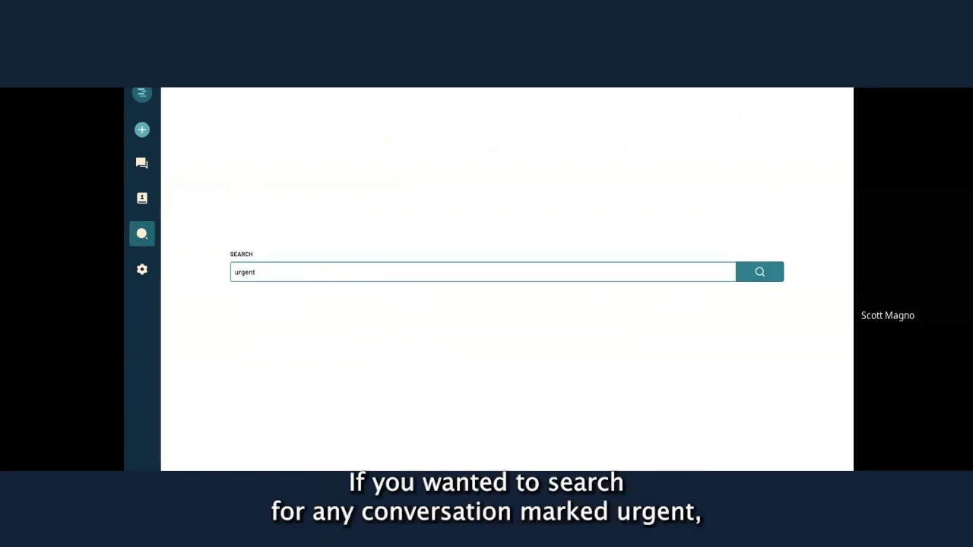
key("Return")
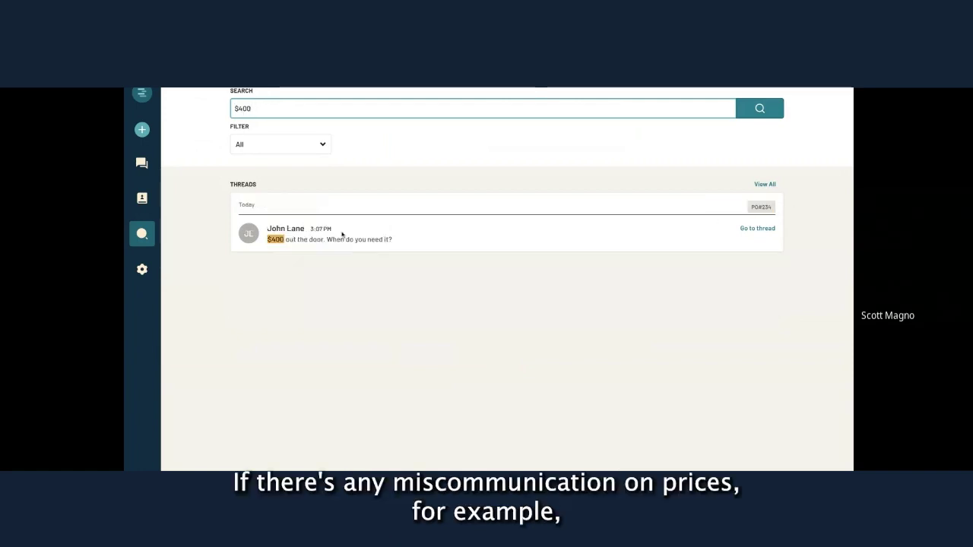
left_click_drag(310, 229, 337, 231)
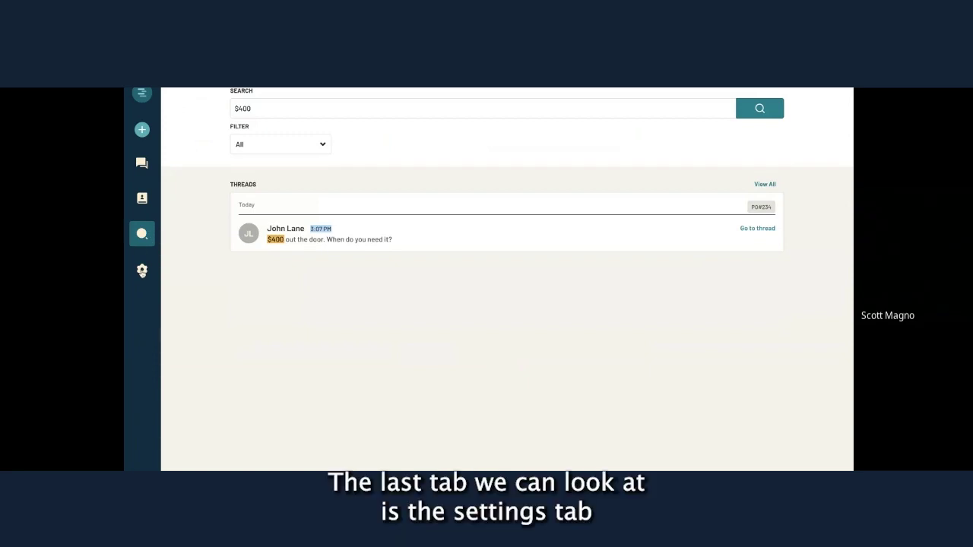
Review the My Account Profile and Password tabs.
left_click(141, 273)
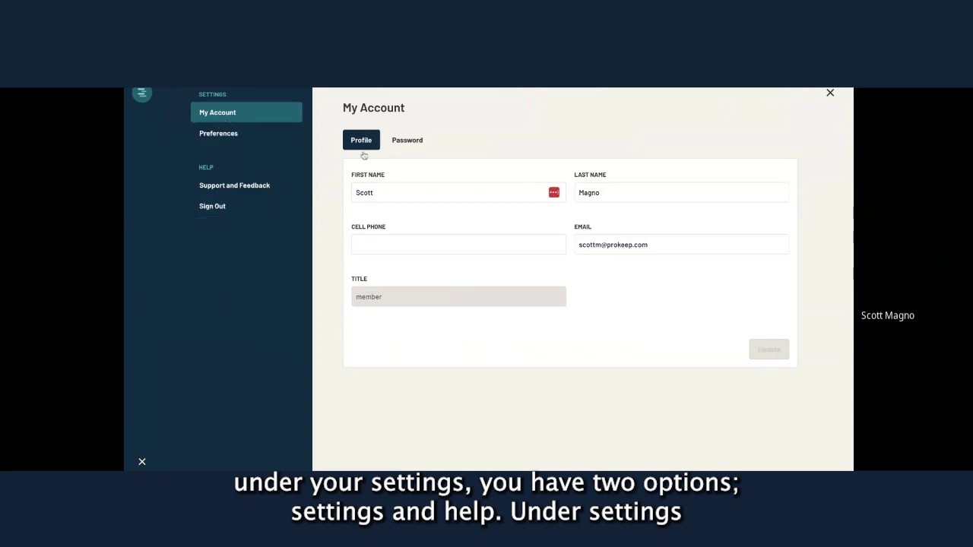
left_click(407, 142)
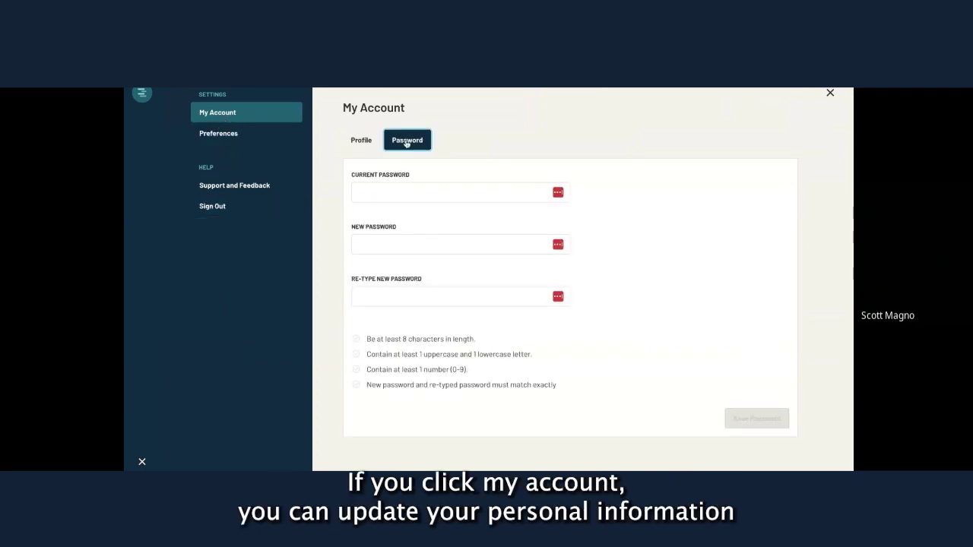
left_click(368, 141)
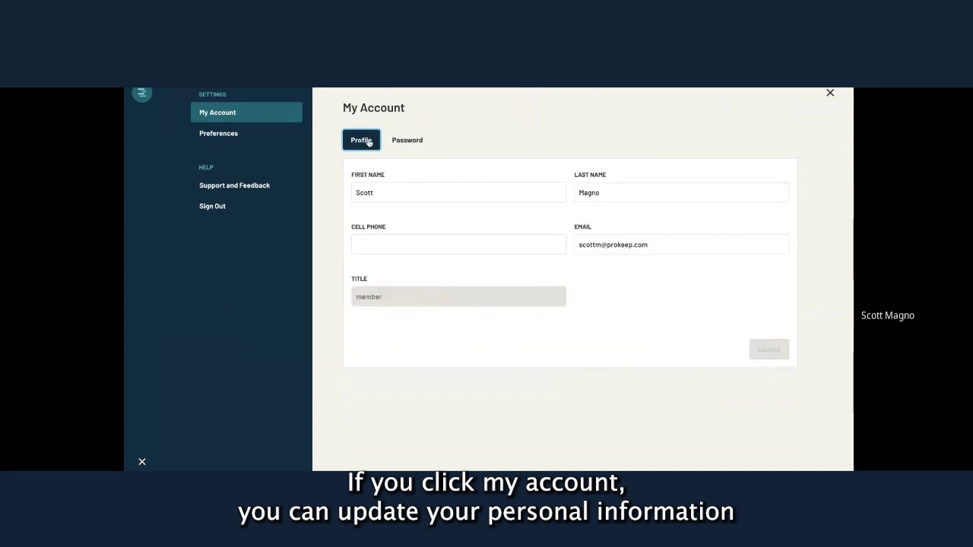
Browse the three stock messages, notification preferences, and the Support and Feedback page.
left_click(228, 135)
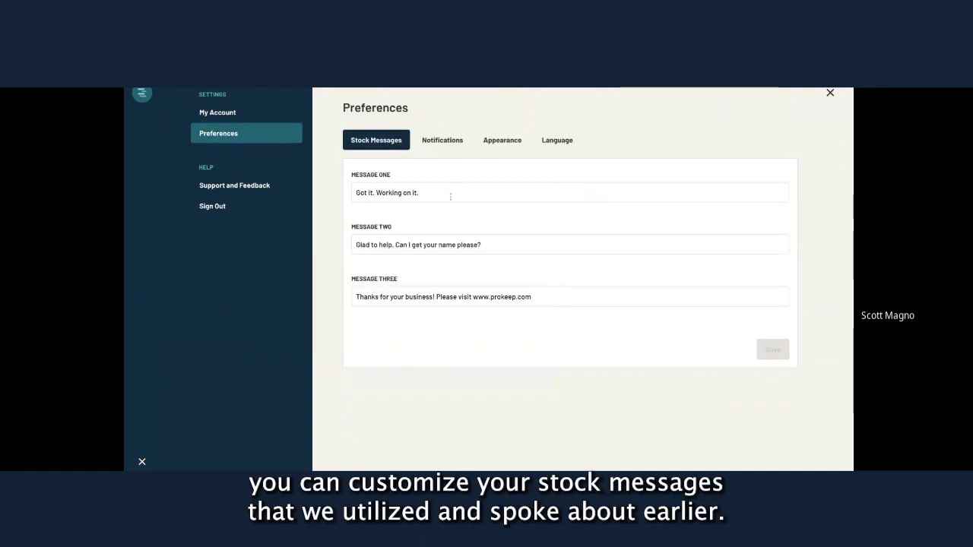
left_click(450, 195)
left_click(494, 245)
left_click(541, 297)
left_click(439, 140)
left_click(234, 186)
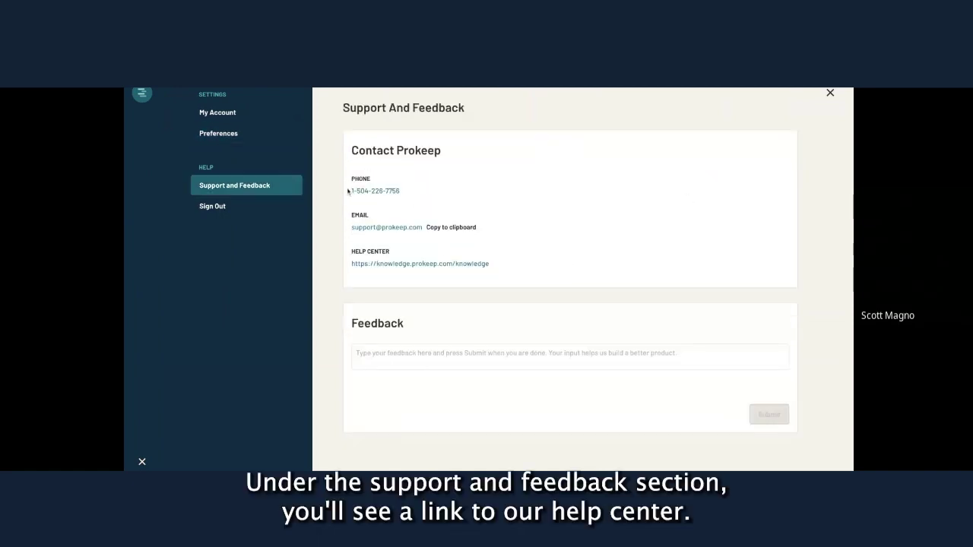
left_click(424, 355)
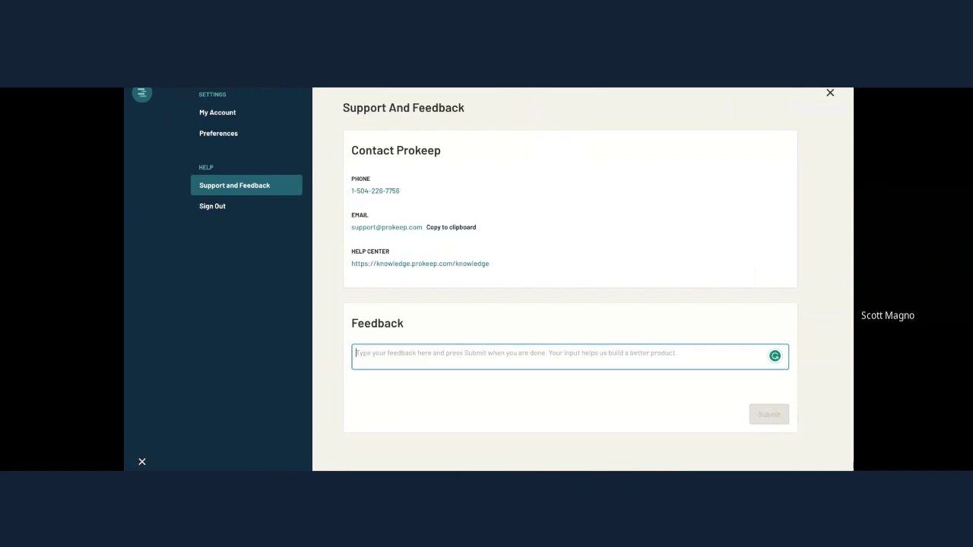
In the Prokeep Help Center, search 'auto' and open the Auto-Open Prokeep Upon Startup article.
left_click(388, 263)
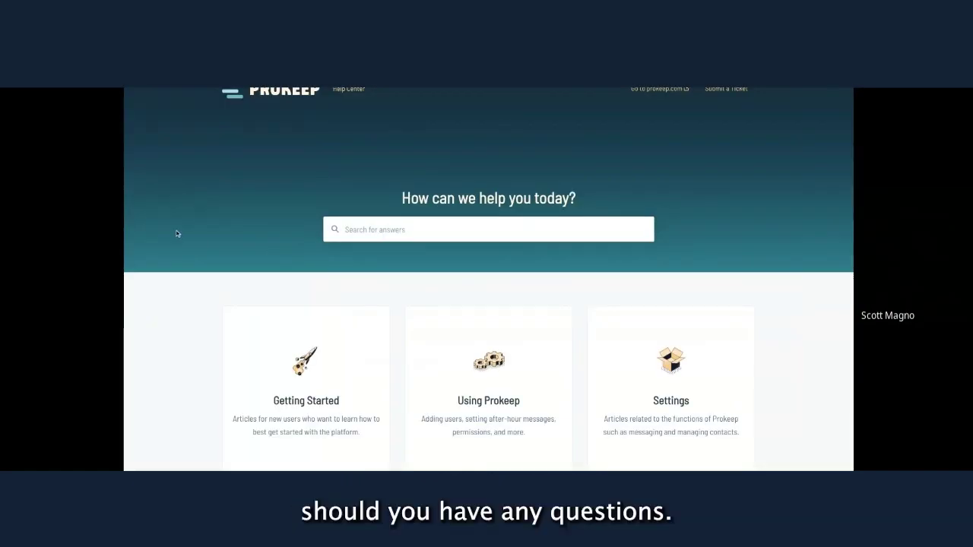
scroll(176, 233, "down", 3)
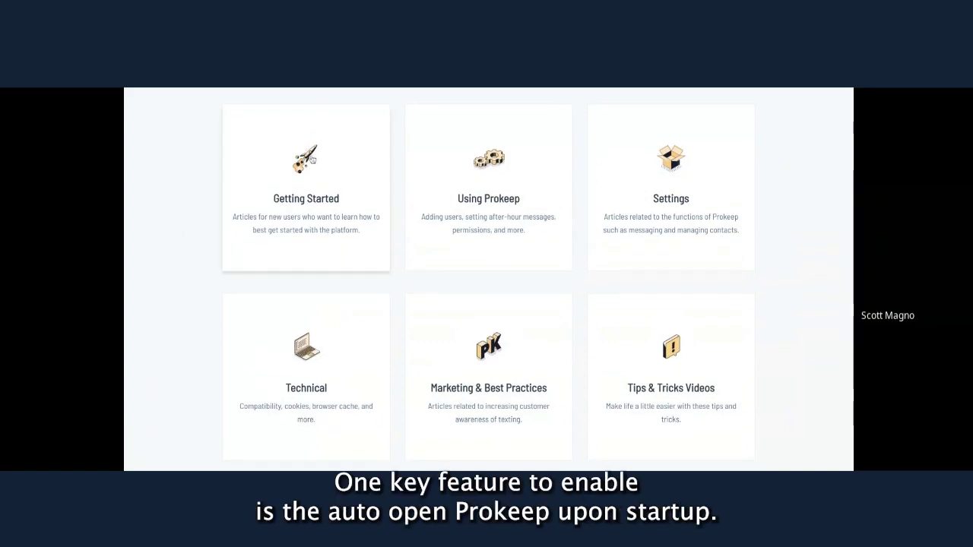
scroll(330, 202, "up", 3)
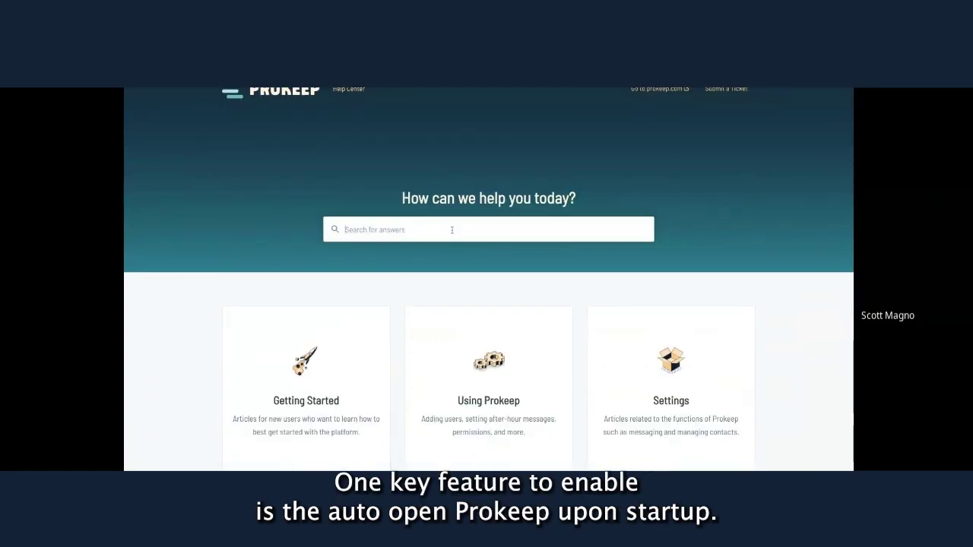
left_click(452, 229)
type("auto")
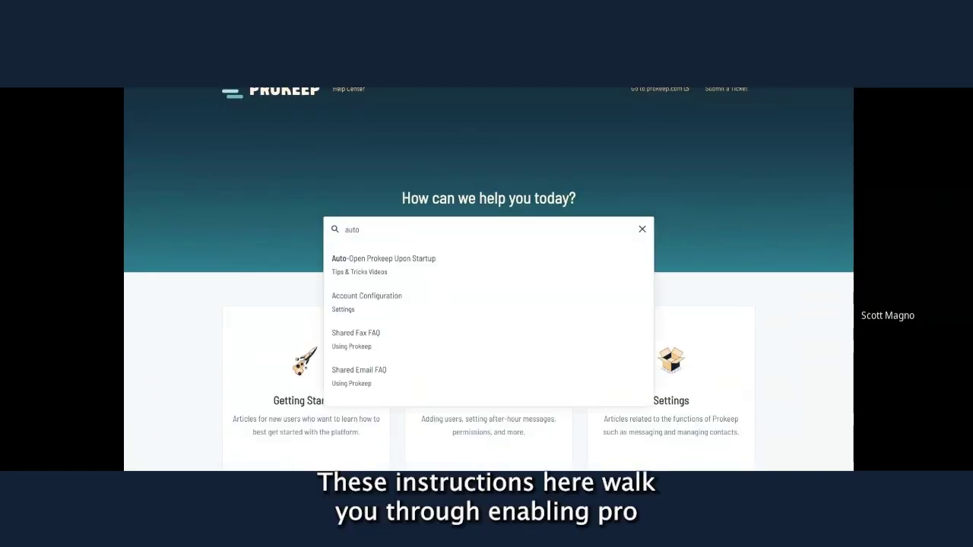
left_click(498, 265)
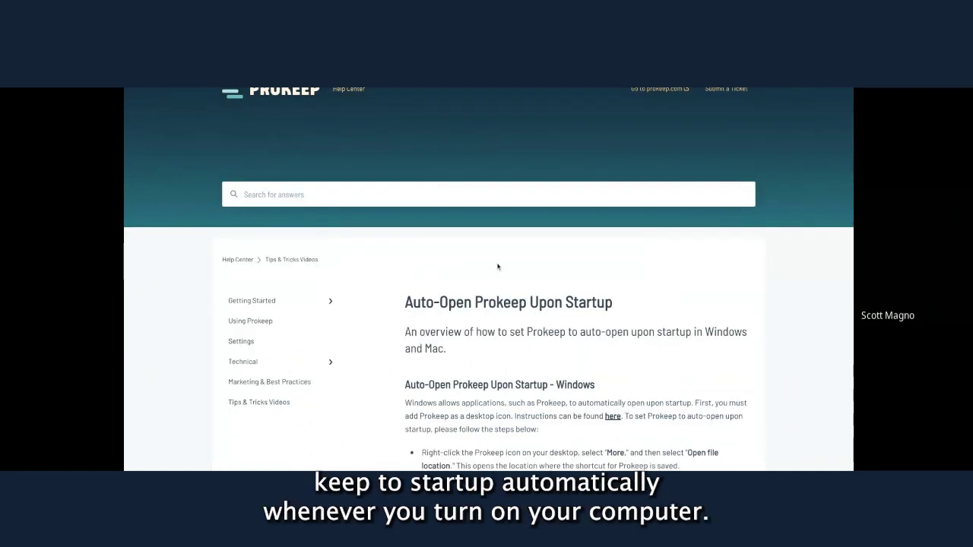
Scroll through the article's Windows and Mac setup steps.
scroll(498, 266, "down", 2)
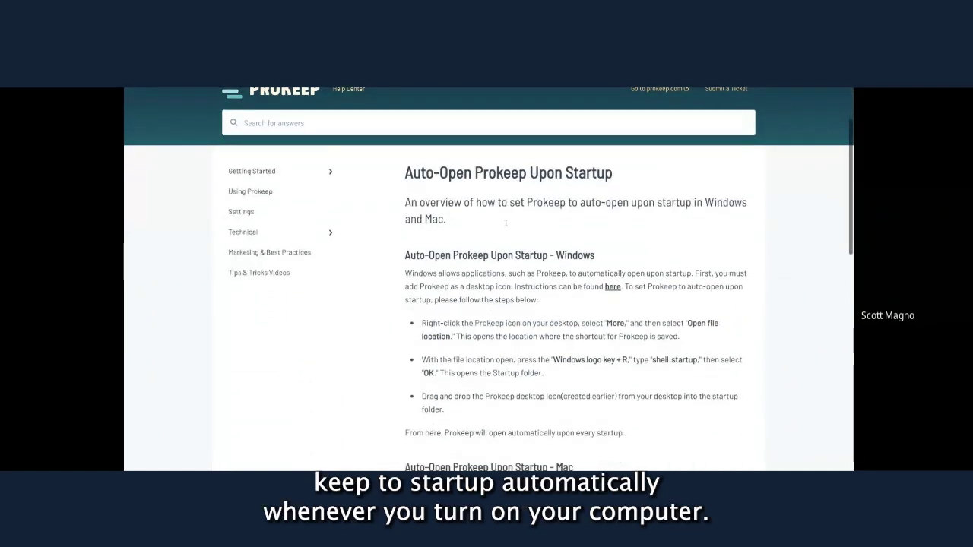
scroll(505, 222, "down", 1)
scroll(494, 213, "up", 1)
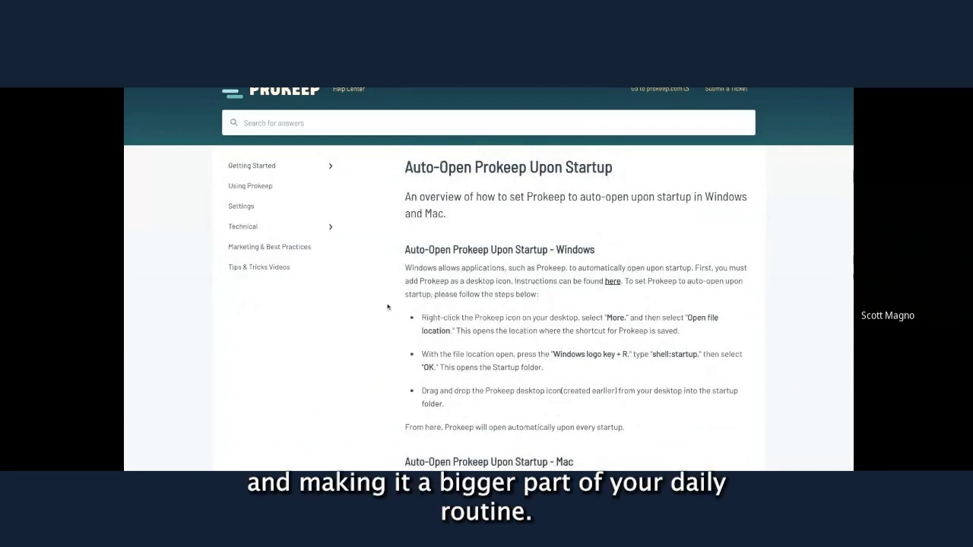
scroll(387, 306, "down", 5)
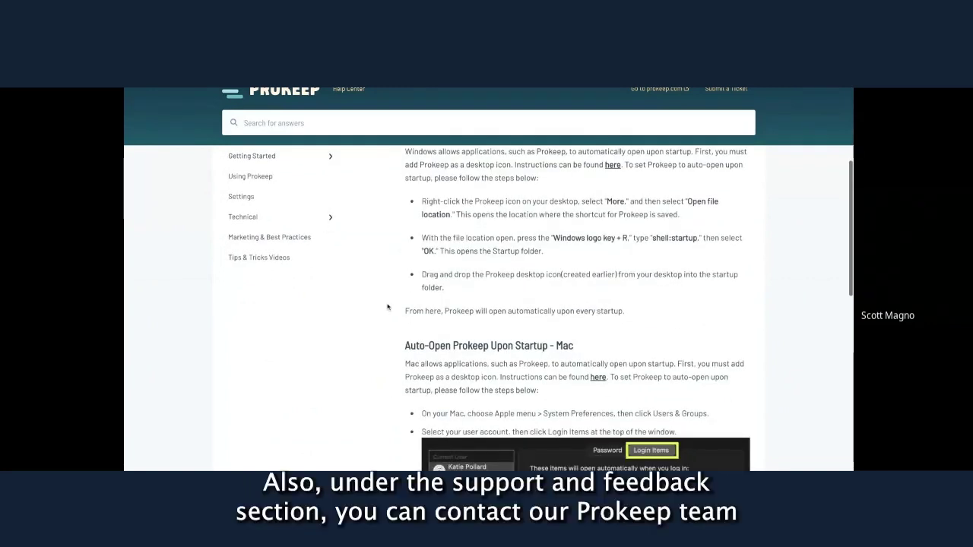
scroll(374, 317, "down", 1)
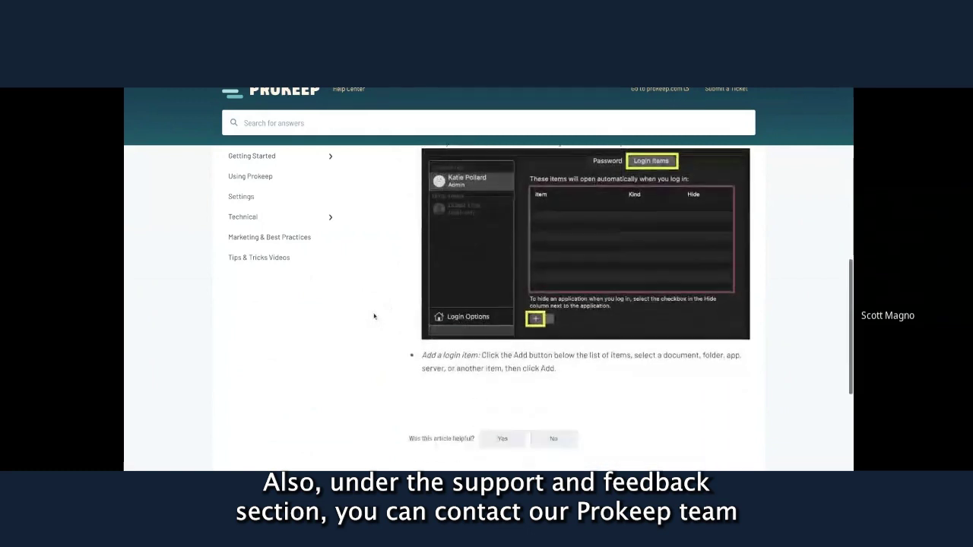
scroll(374, 316, "up", 5)
scroll(489, 308, "up", 3)
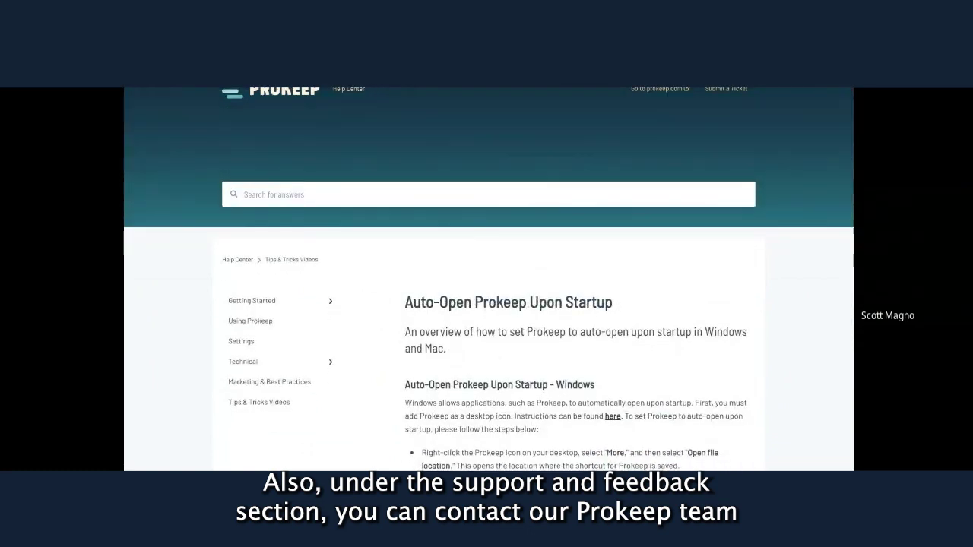